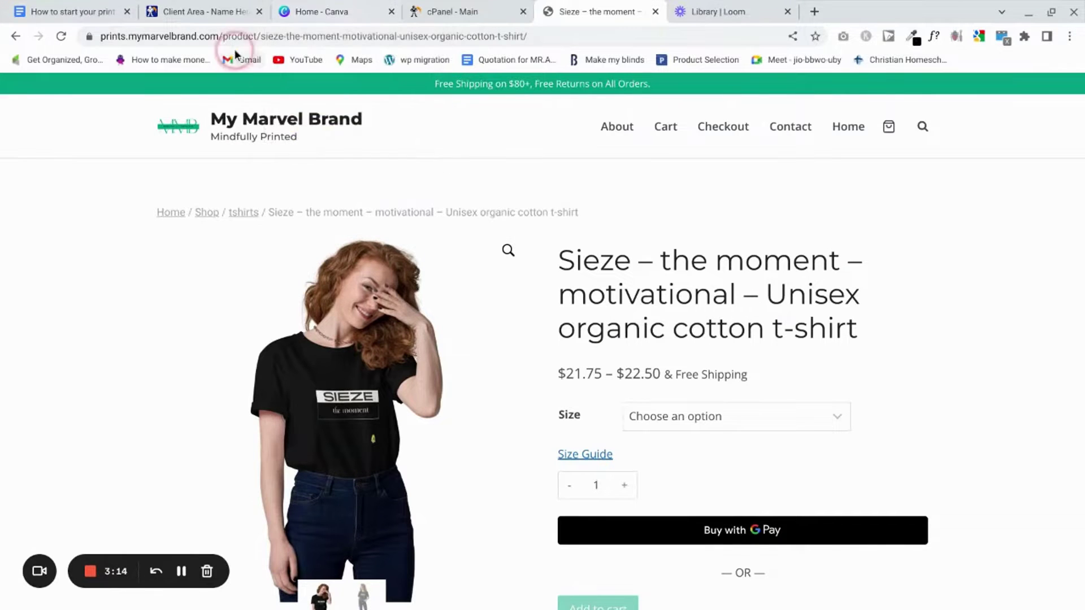
# - Log out of the NameHero client area from the account menu
pyautogui.click(213, 10)
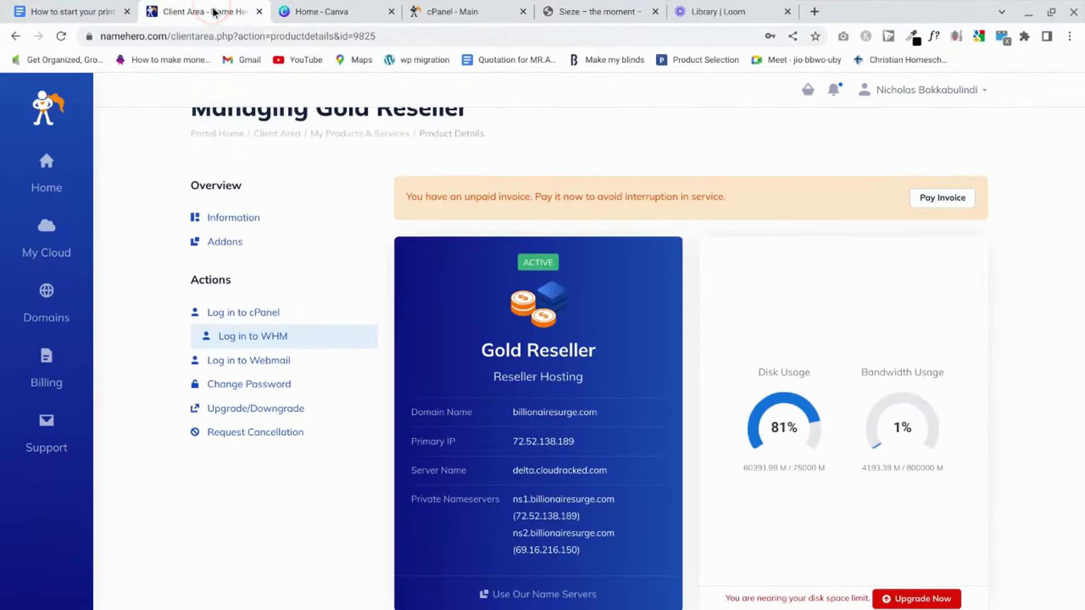
pyautogui.click(983, 90)
pyautogui.click(879, 468)
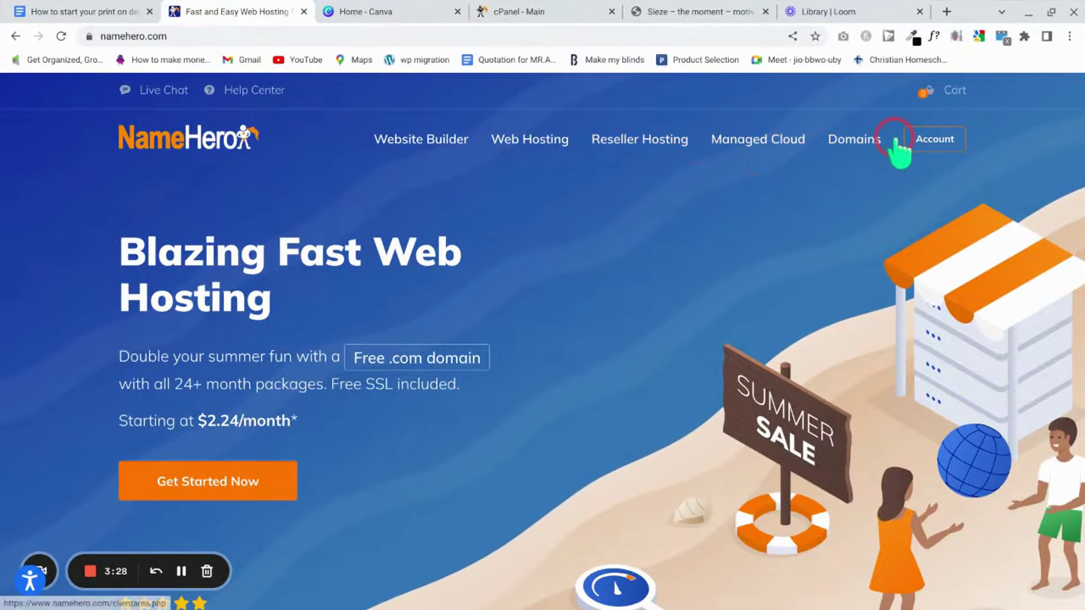
pyautogui.click(922, 140)
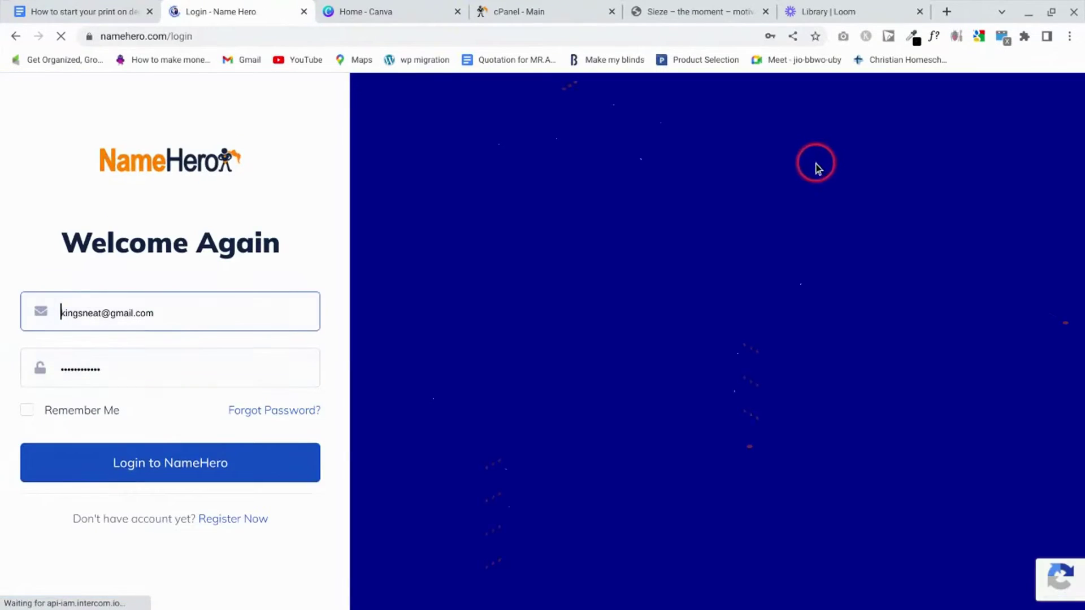
pyautogui.click(813, 164)
pyautogui.click(105, 180)
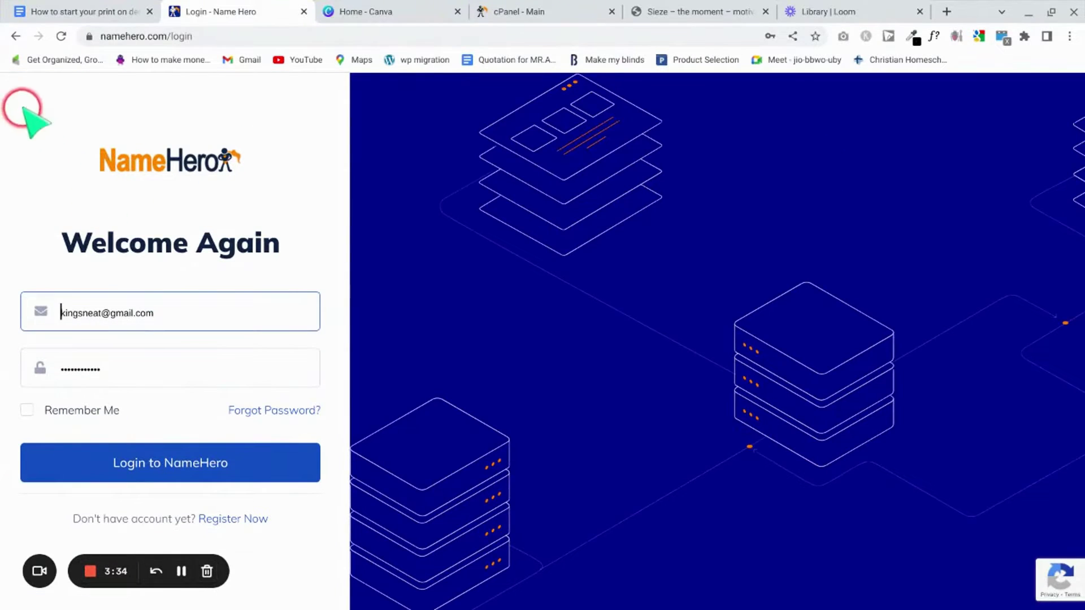
# - Browse NameHero's cloud web hosting plans, Starter to Business Cloud, at $2.24–$11.38/mo
pyautogui.click(15, 37)
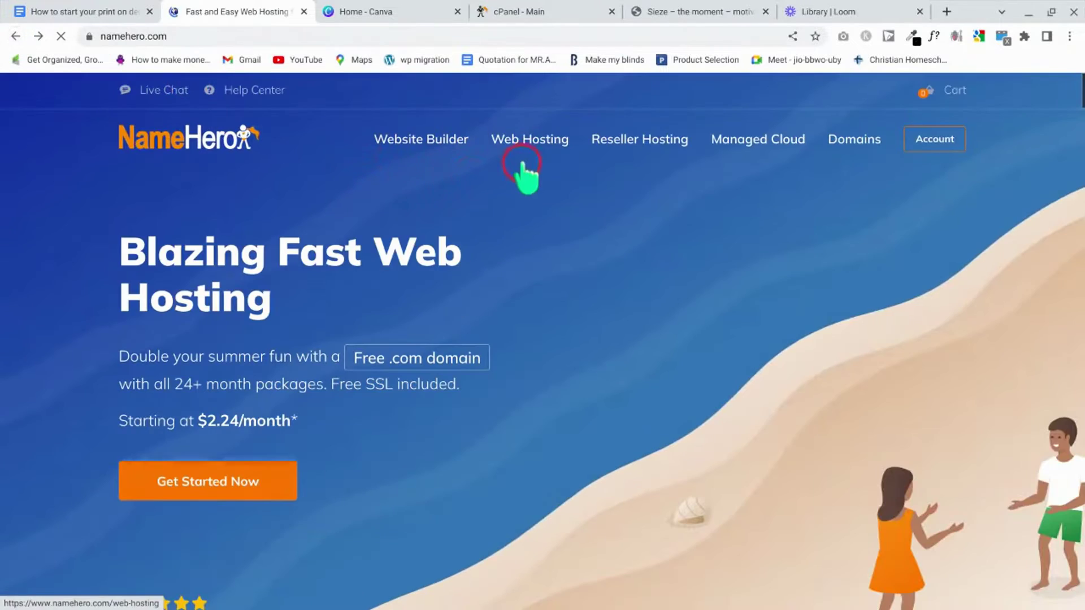
pyautogui.click(530, 156)
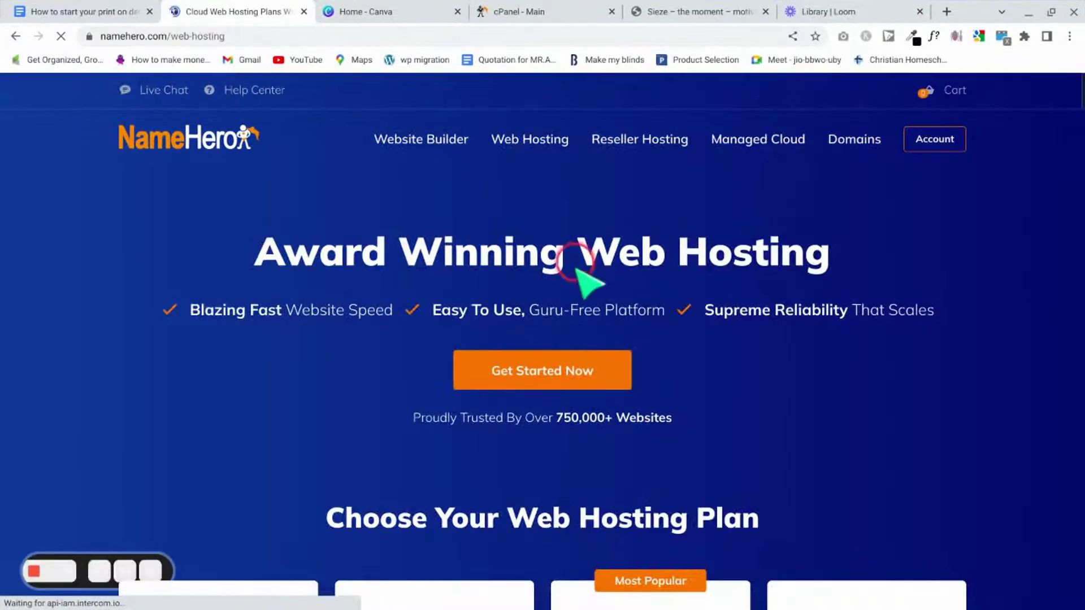
pyautogui.scroll(-6, 581, 259)
pyautogui.scroll(-5, 571, 292)
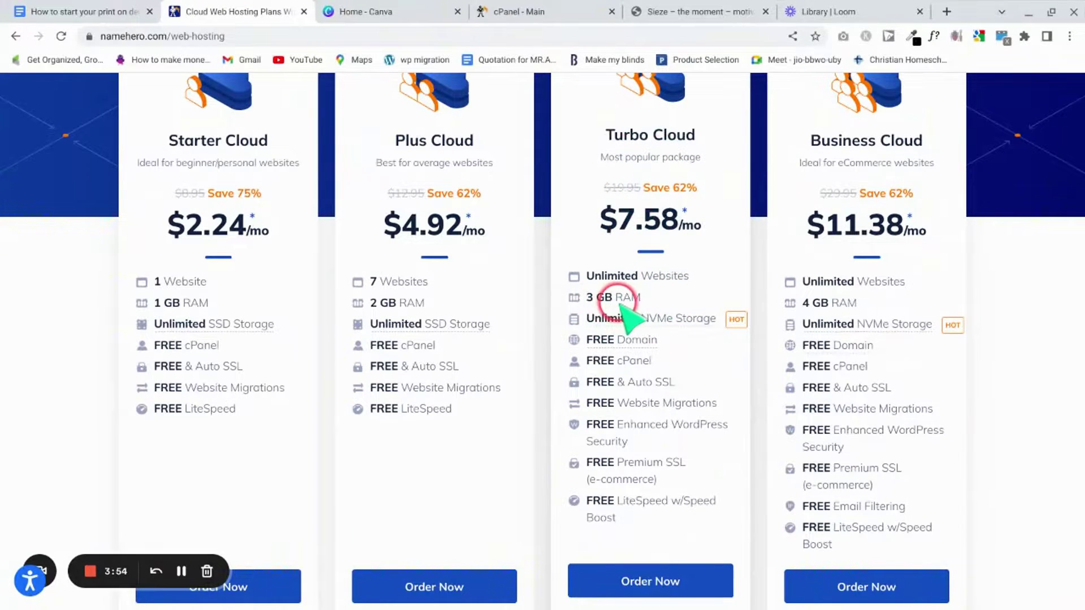
pyautogui.scroll(2, 625, 317)
pyautogui.scroll(-2, 627, 310)
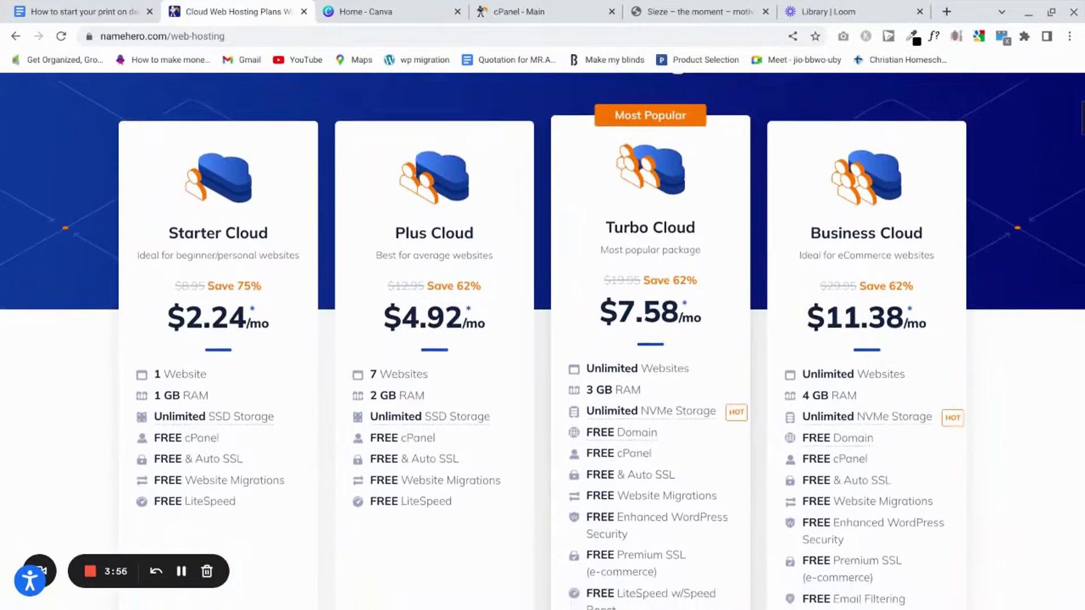
pyautogui.scroll(-1, 543, 340)
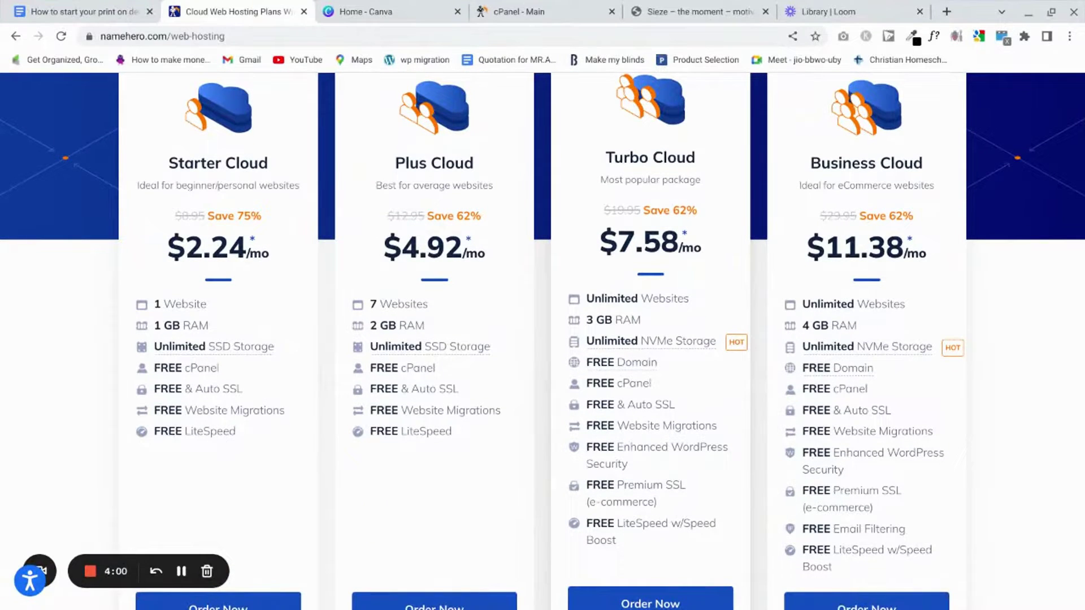
pyautogui.scroll(-5, 650, 291)
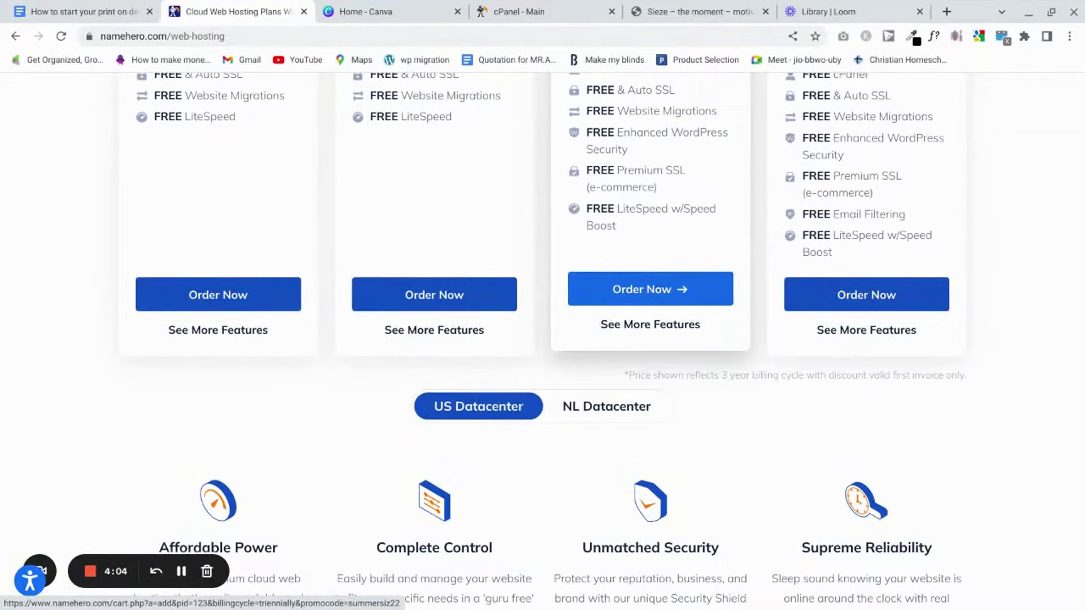
pyautogui.scroll(2, 650, 289)
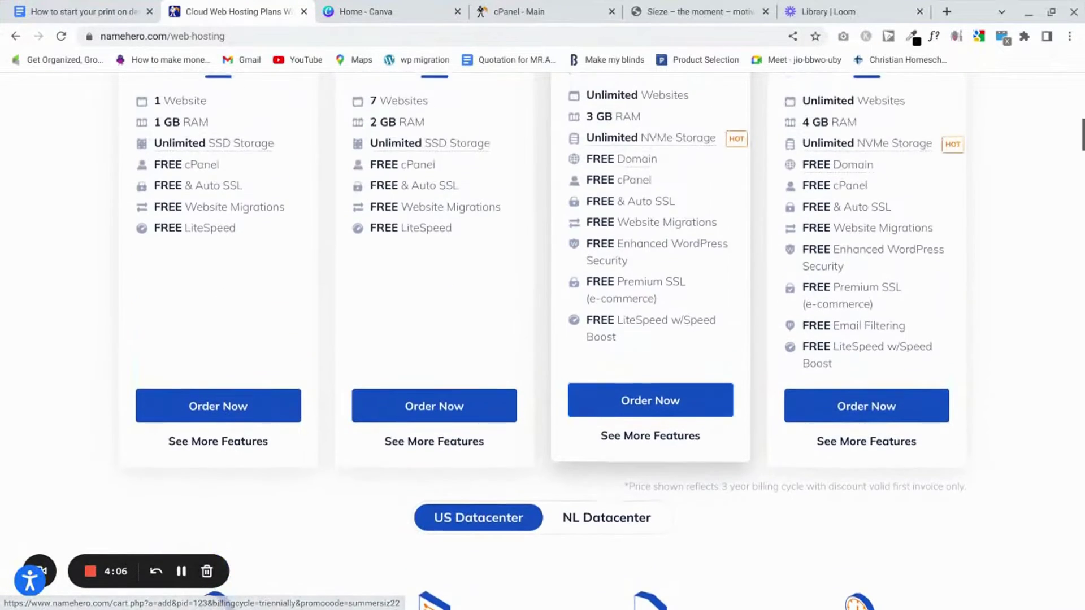
pyautogui.scroll(3, 616, 299)
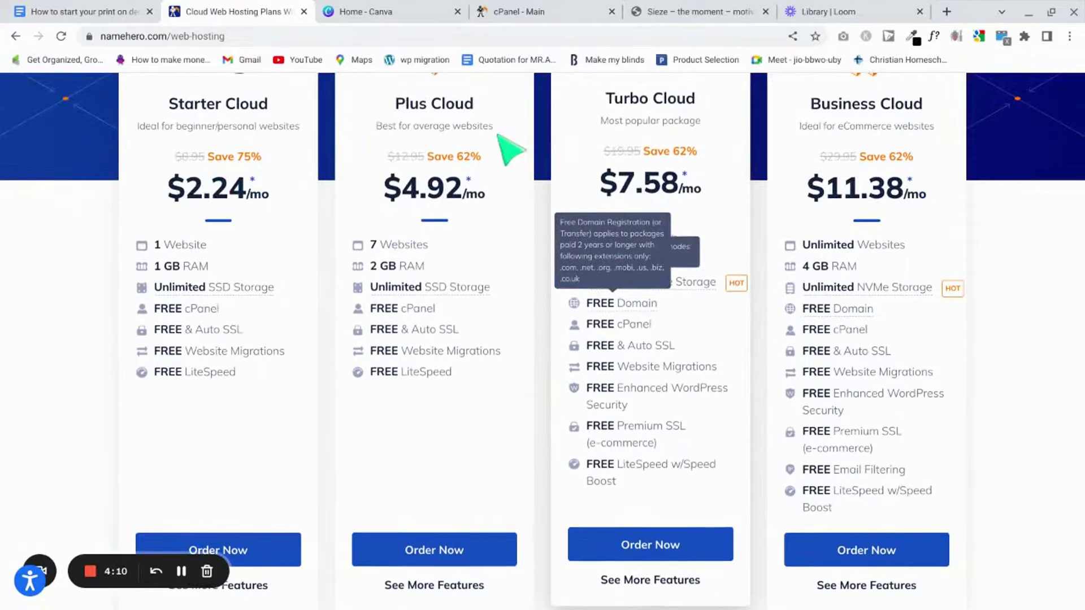
# - Load the Elementor website in a new browser tab
pyautogui.click(947, 11)
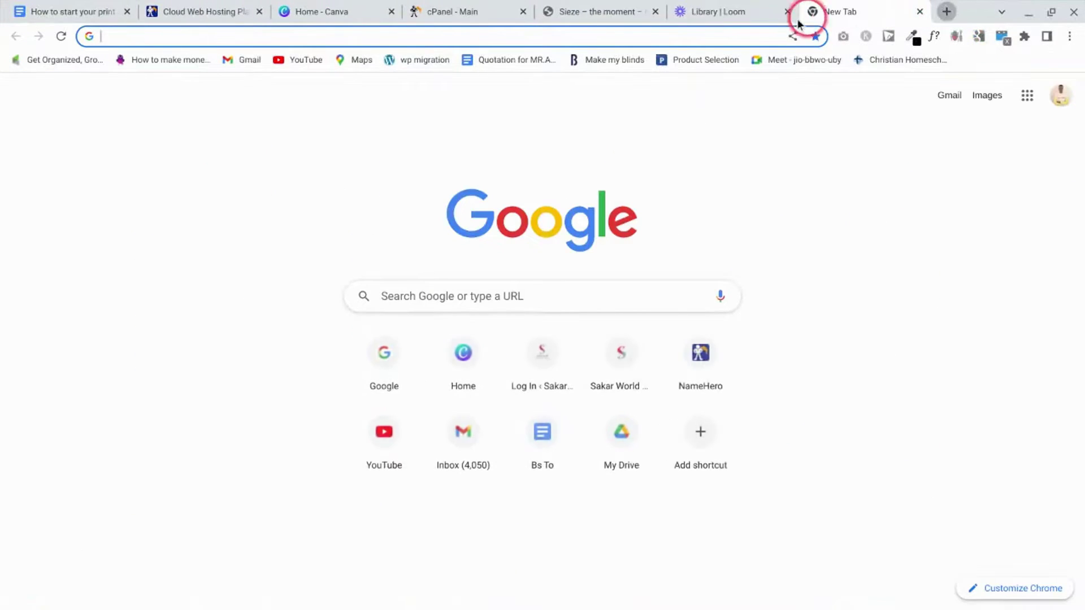
pyautogui.click(724, 37)
pyautogui.write('elementor.com')
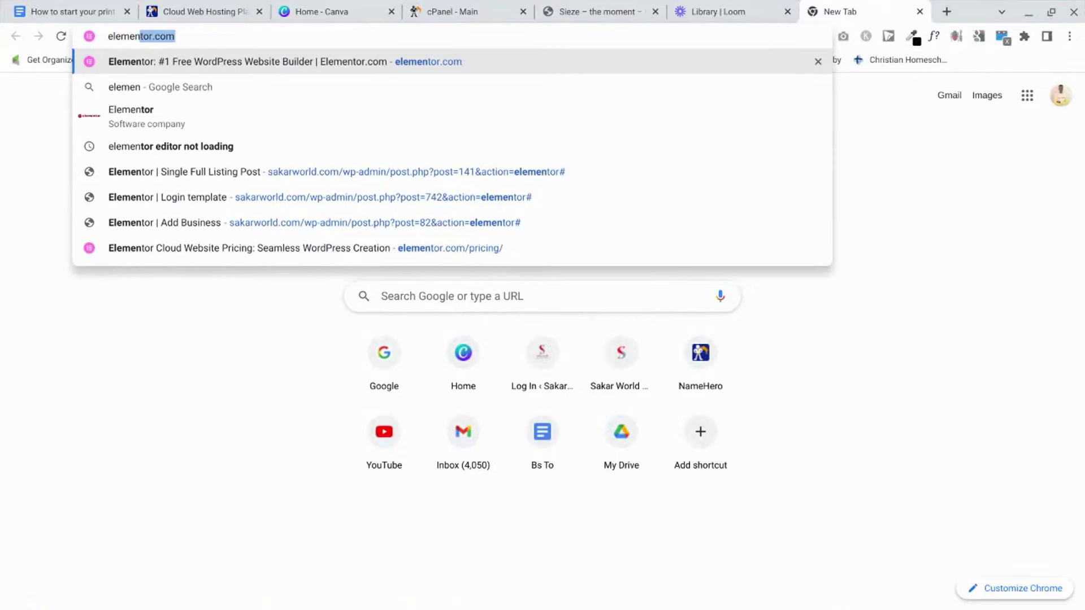
pyautogui.press('Return')
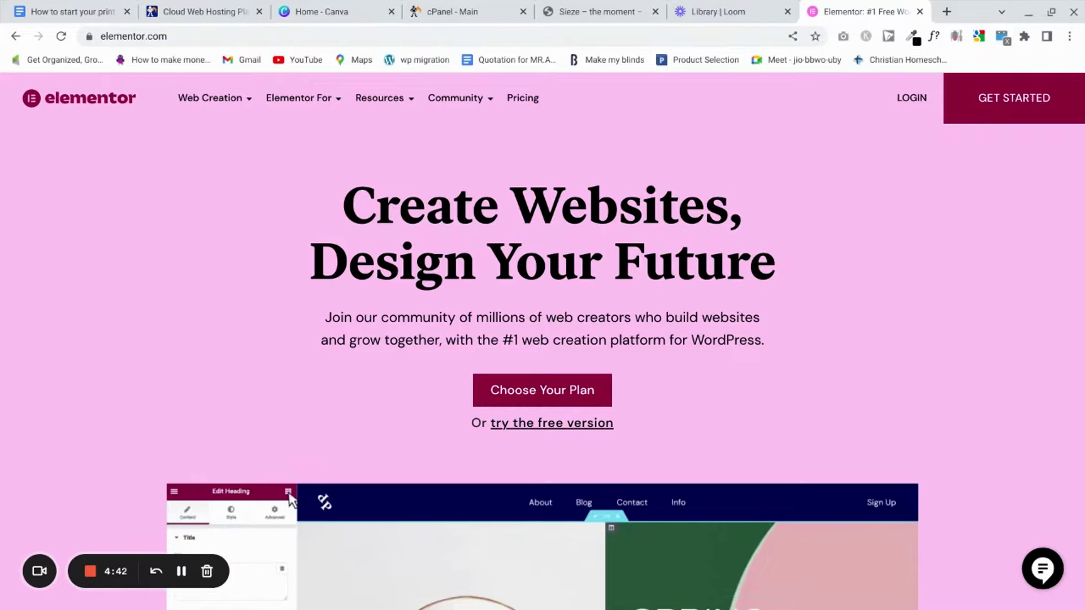
# - Review Elementor's Website Builder plugin pricing, then return to the Canva home tab
pyautogui.click(525, 101)
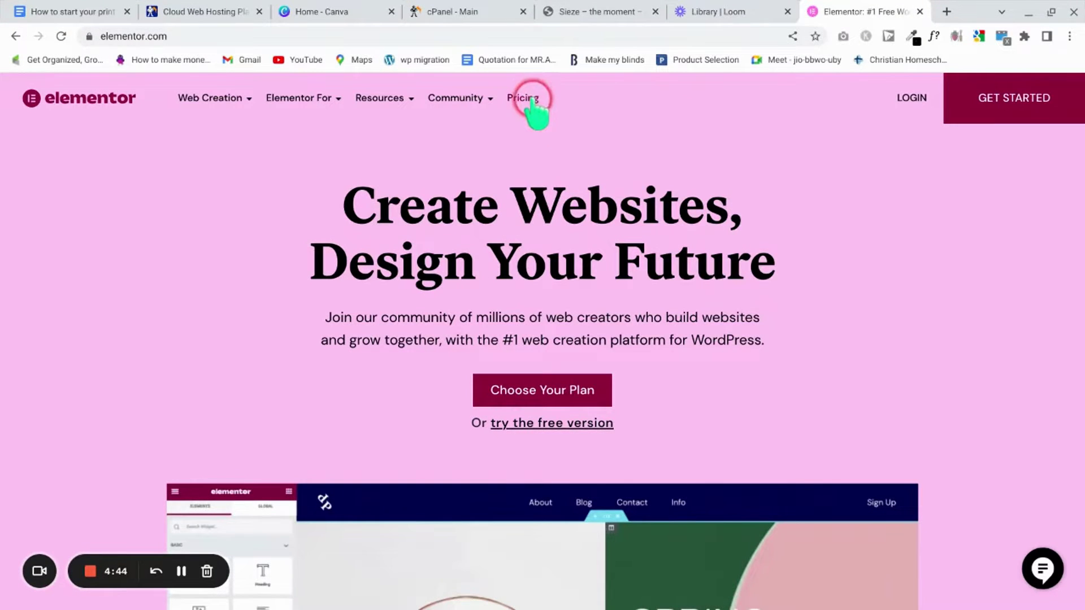
pyautogui.scroll(-10, 615, 327)
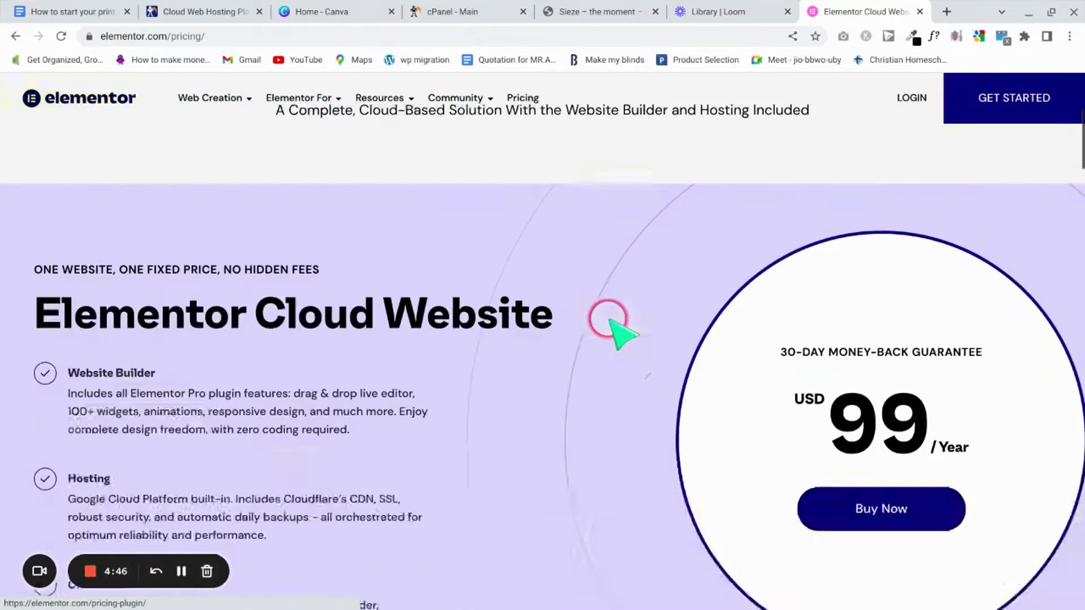
pyautogui.scroll(10, 616, 328)
pyautogui.click(688, 329)
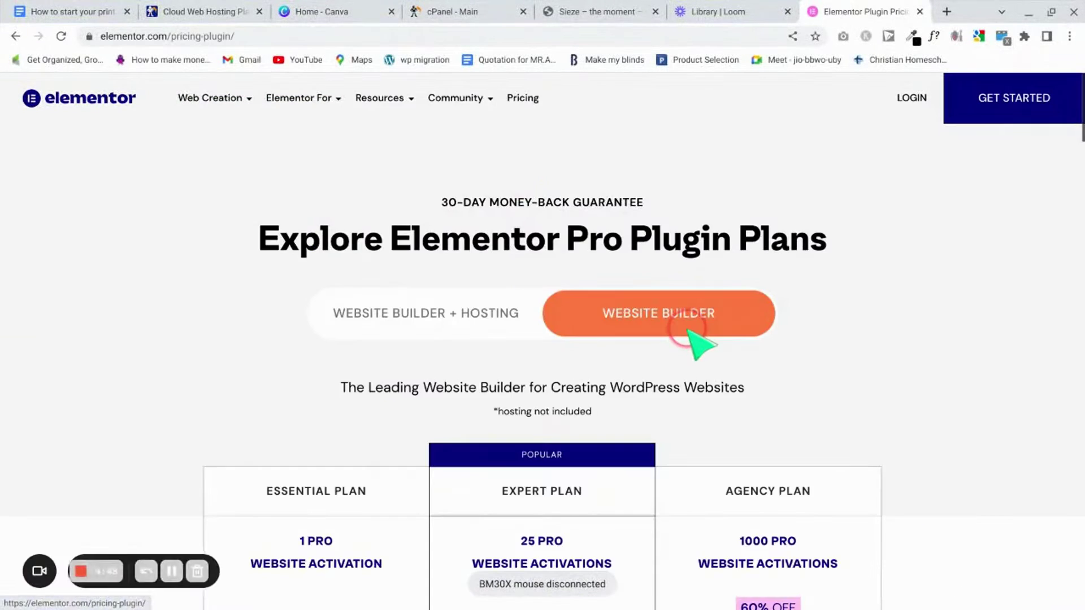
pyautogui.scroll(-6, 696, 339)
pyautogui.scroll(3, 698, 342)
pyautogui.scroll(3, 688, 331)
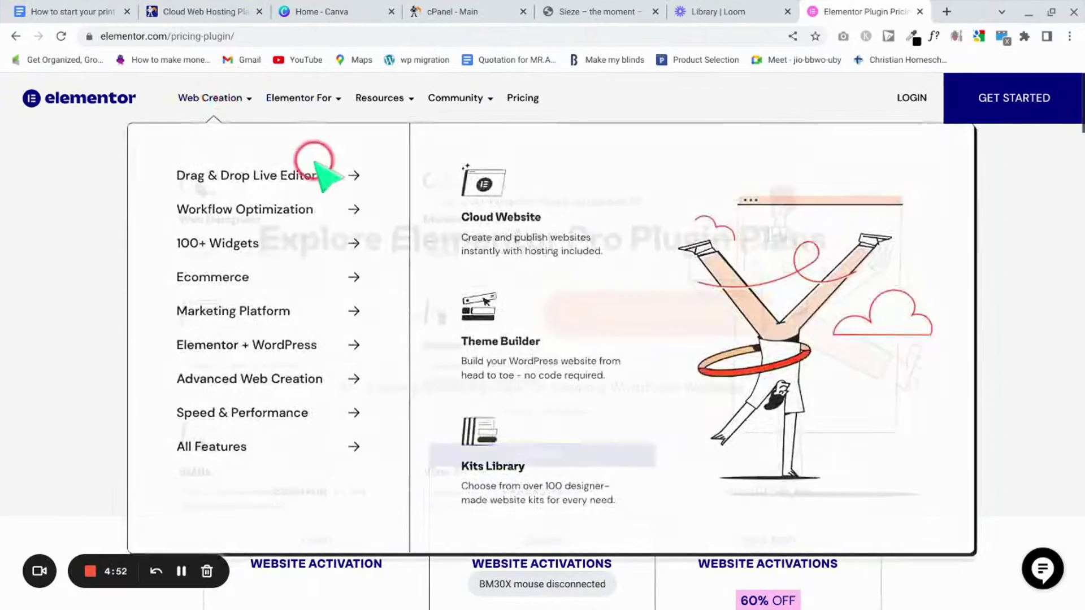
pyautogui.moveTo(298, 97)
pyautogui.scroll(-6, 558, 444)
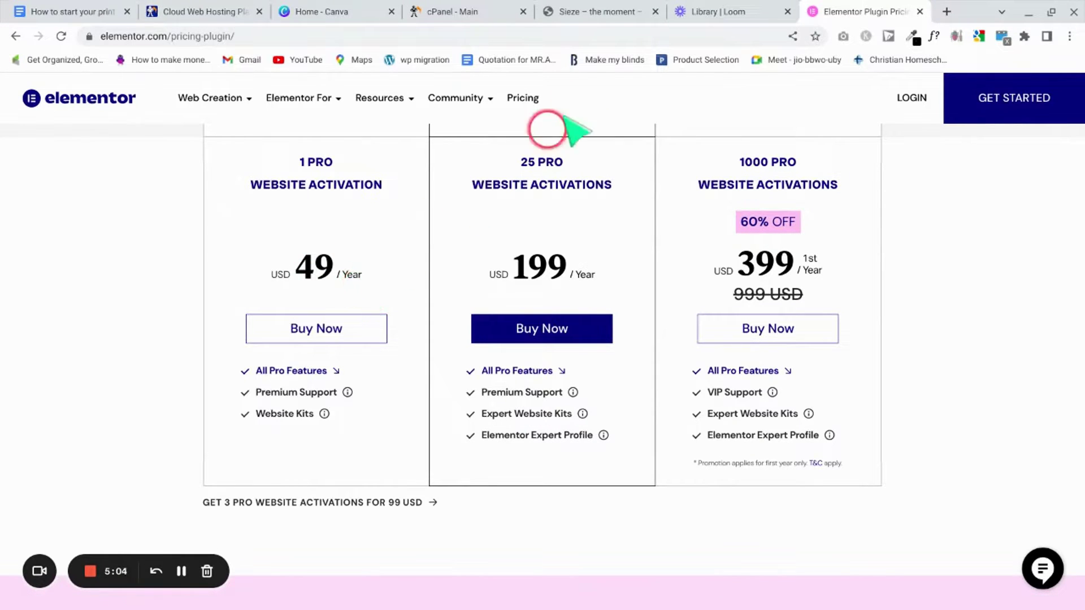
pyautogui.click(346, 14)
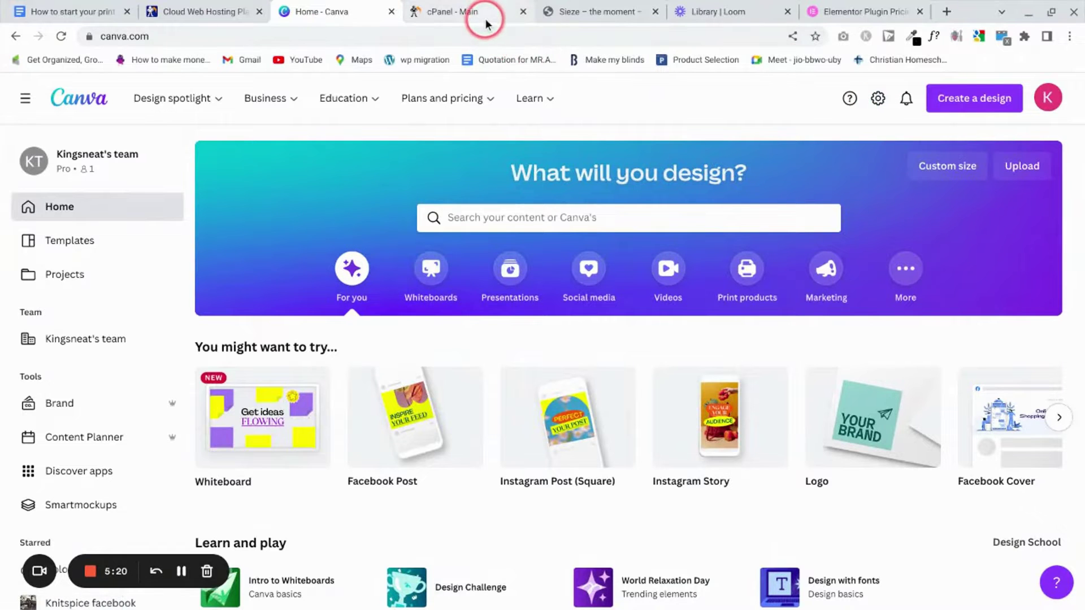
# - Glance at the cPanel and Canva tabs, close the Elementor pricing tab, and start a new tab
pyautogui.moveTo(484, 18)
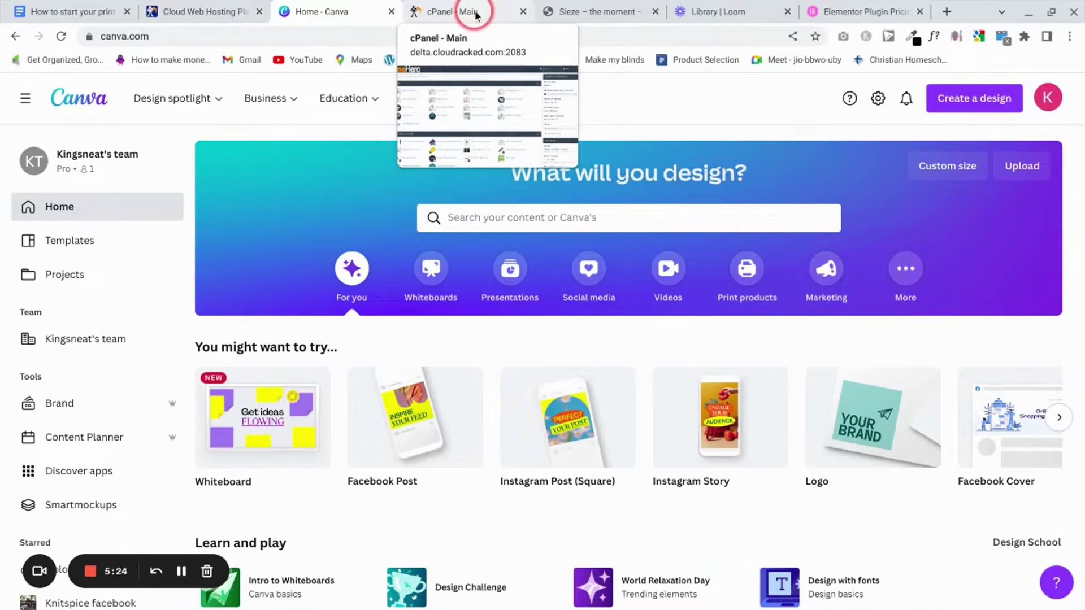
pyautogui.click(476, 15)
pyautogui.click(308, 12)
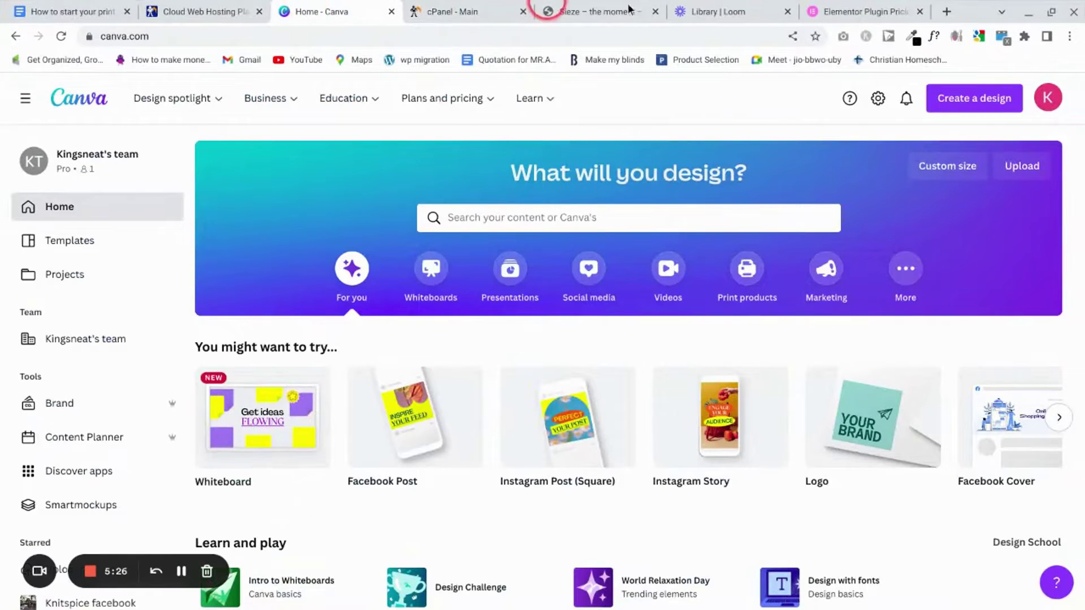
pyautogui.click(756, 11)
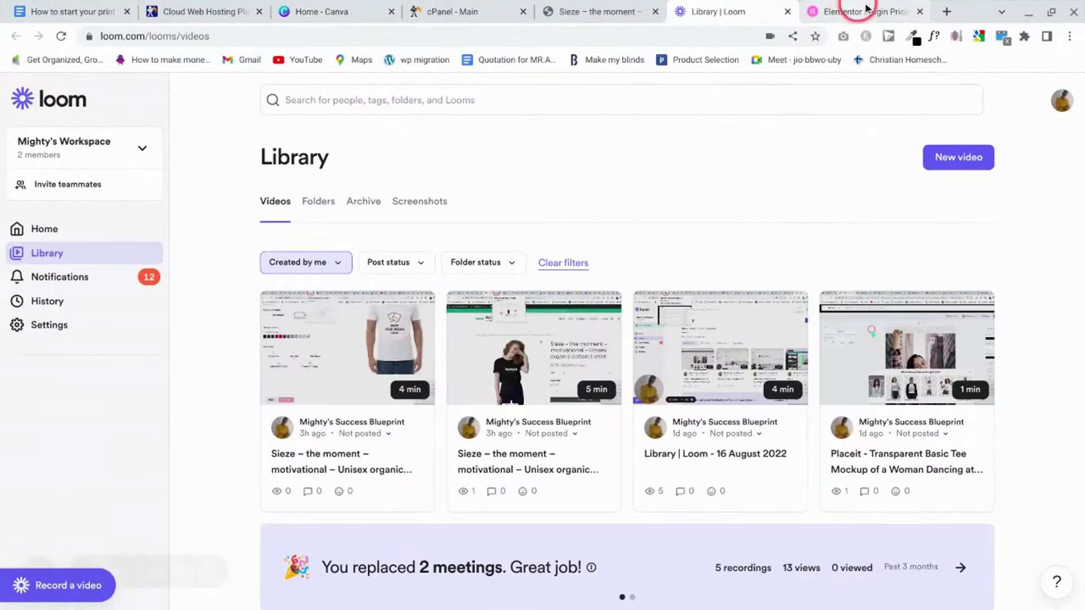
pyautogui.click(920, 12)
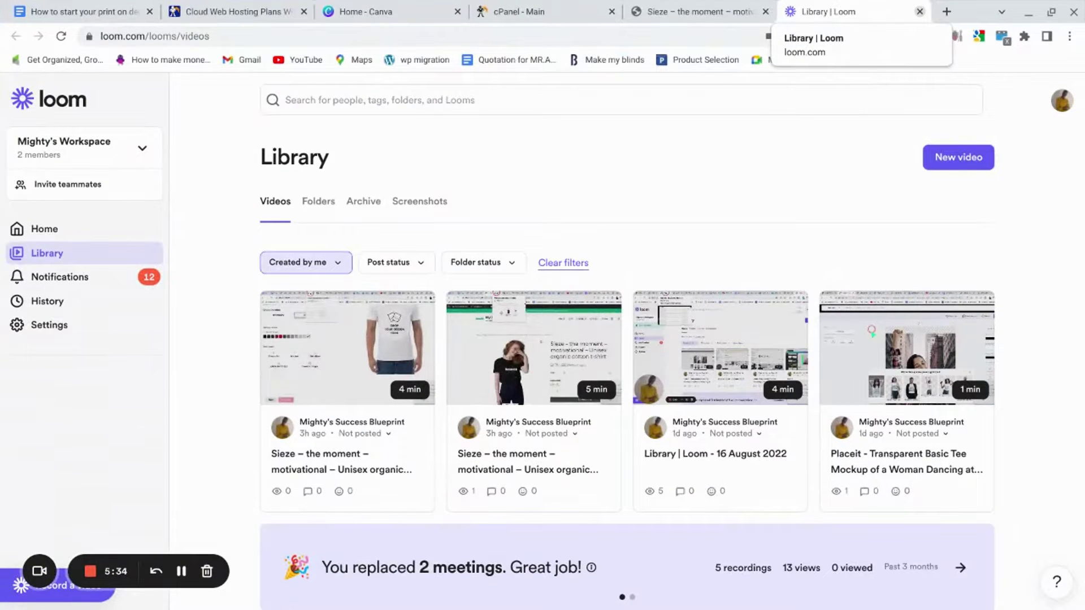
pyautogui.click(947, 11)
# - Load and browse the Kadence WP homepage, then return to the Loom library tab
pyautogui.click(767, 33)
pyautogui.write('kad')
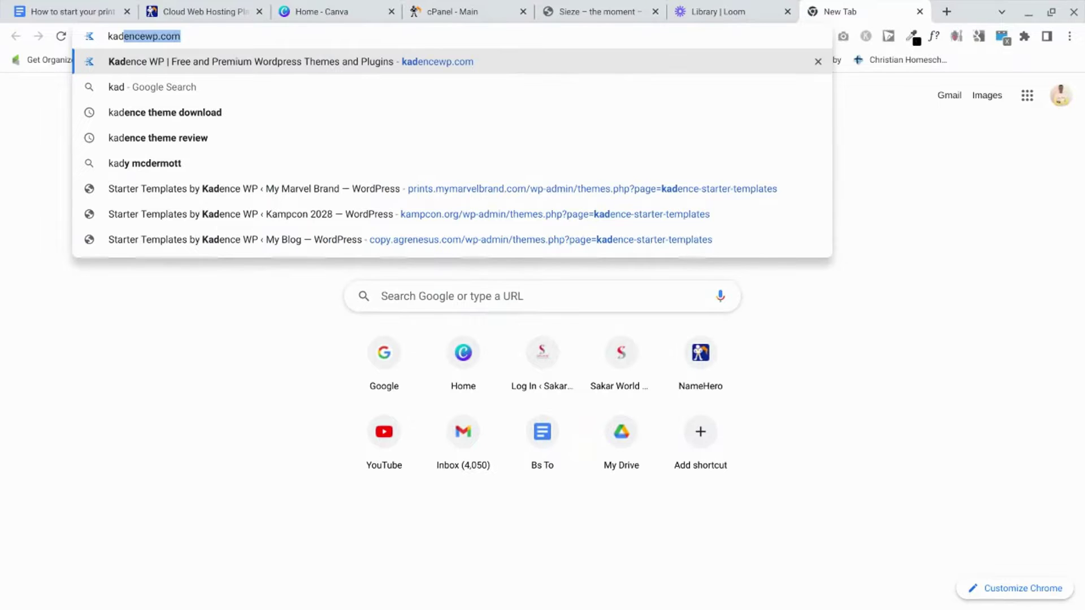
pyautogui.press('Return')
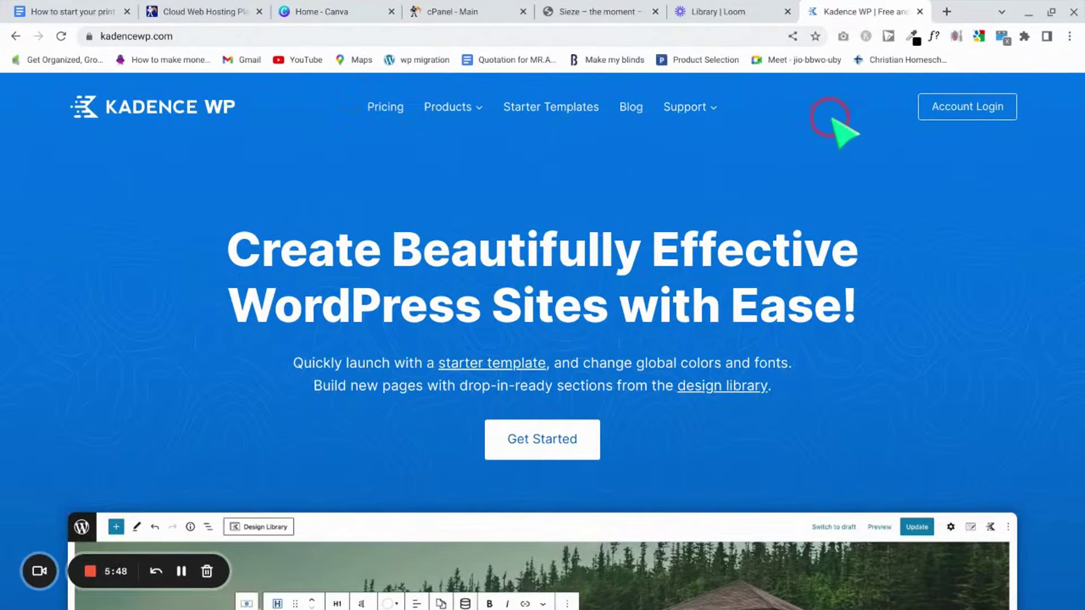
pyautogui.scroll(-1, 773, 242)
pyautogui.scroll(1, 775, 242)
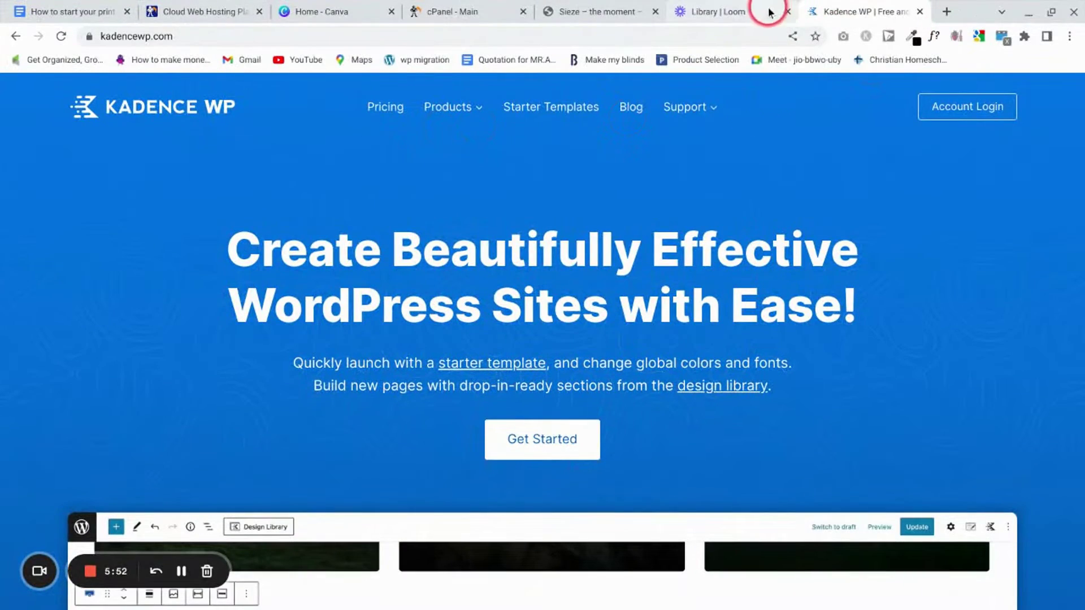
pyautogui.scroll(-10, 733, 225)
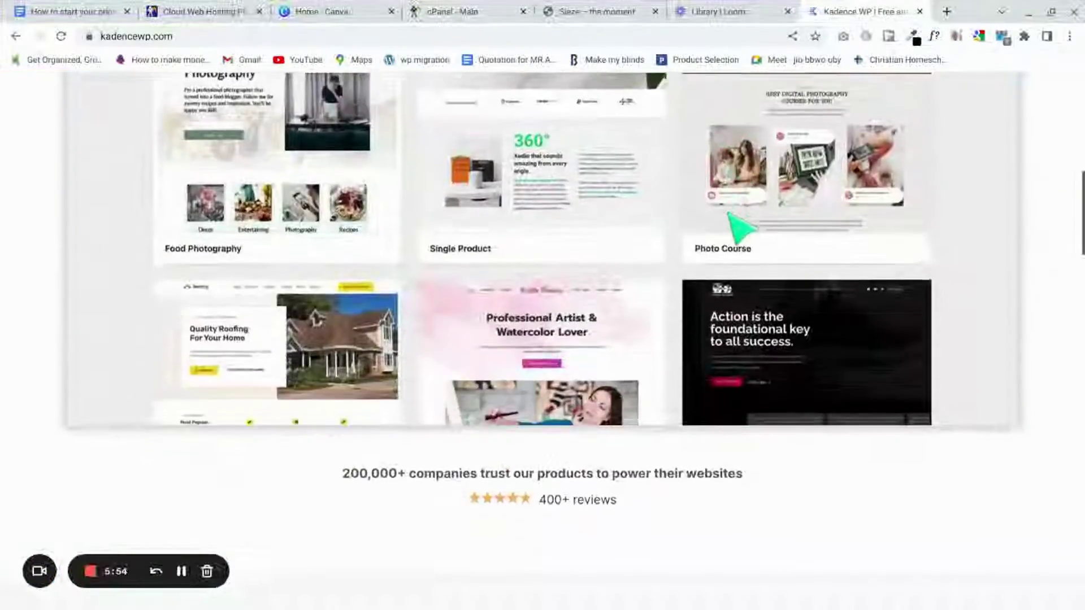
pyautogui.scroll(-7, 734, 223)
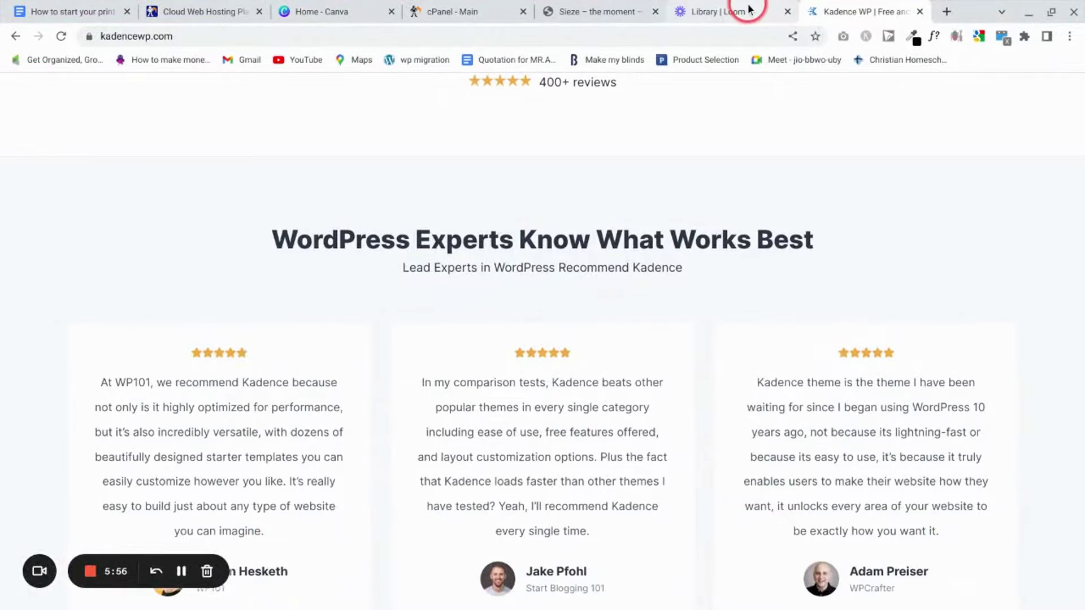
pyautogui.click(749, 9)
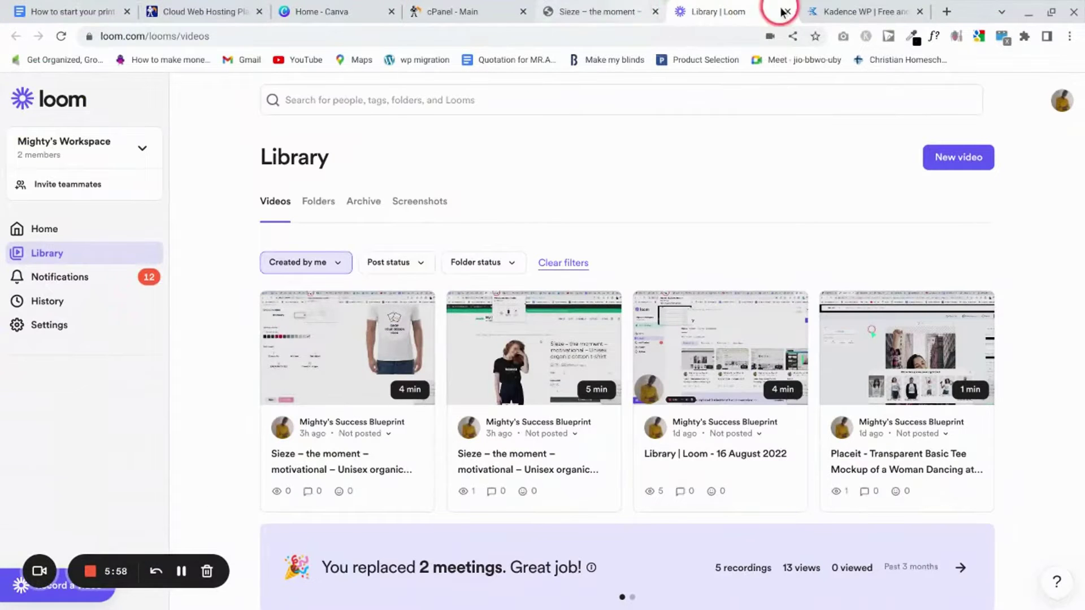
# - Close the Kadence WP and Home - Canva tabs
pyautogui.click(558, 11)
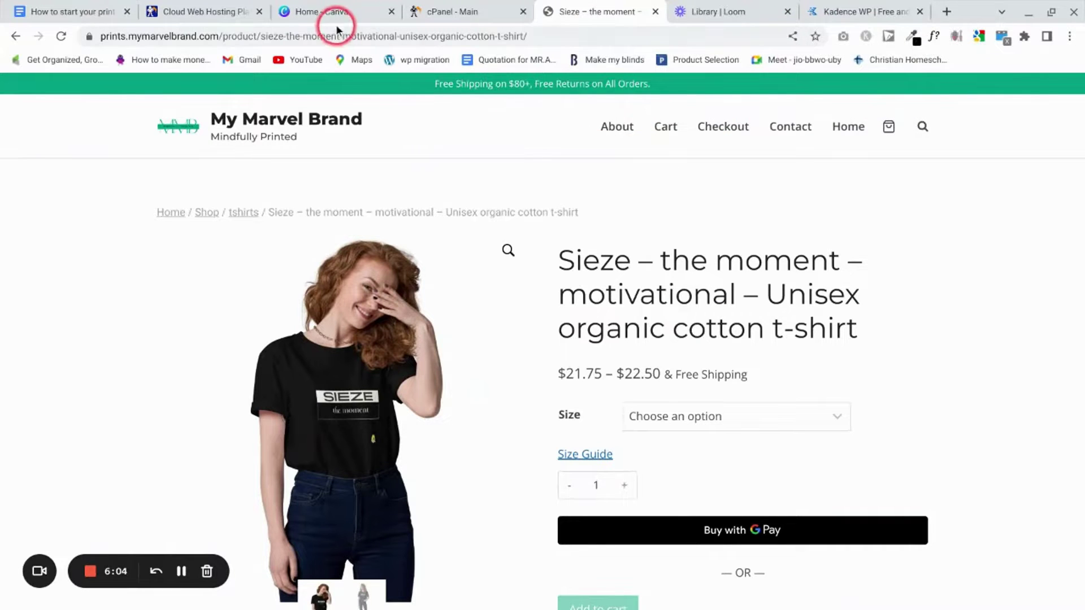
pyautogui.click(451, 9)
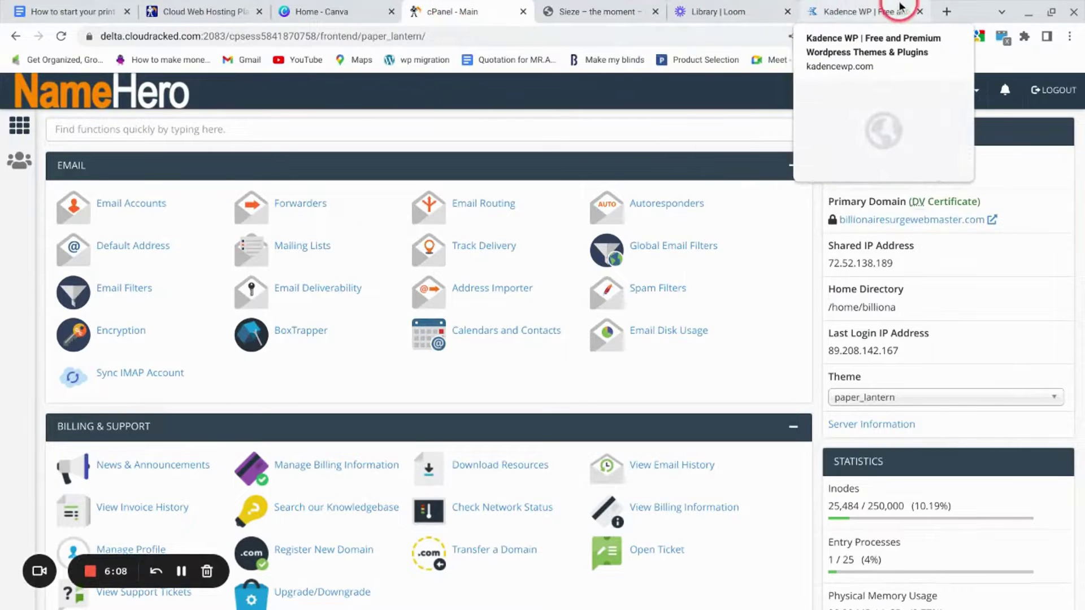
pyautogui.click(919, 11)
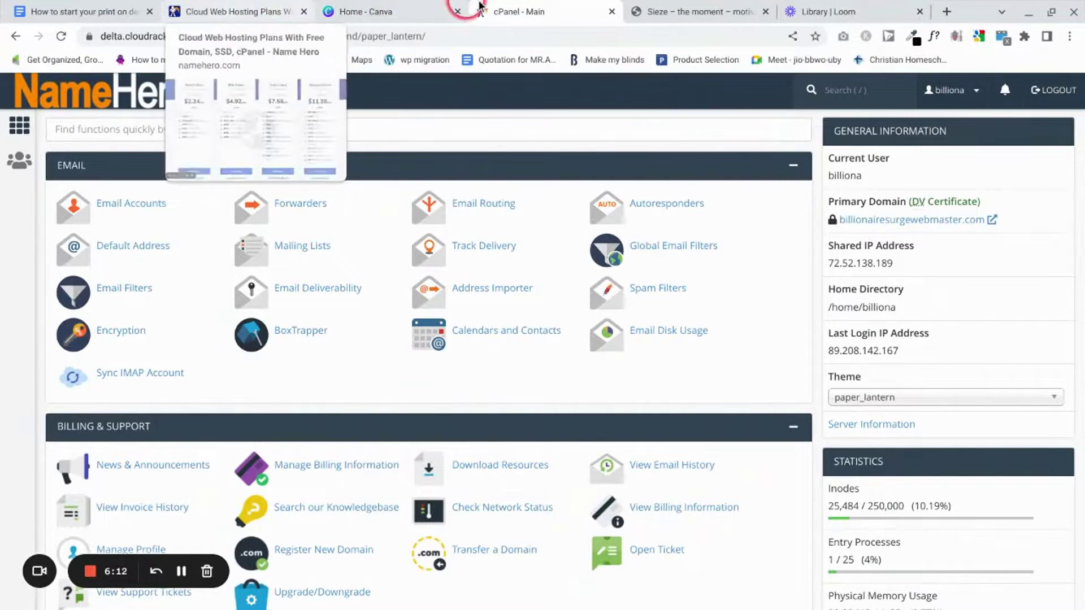
pyautogui.click(458, 11)
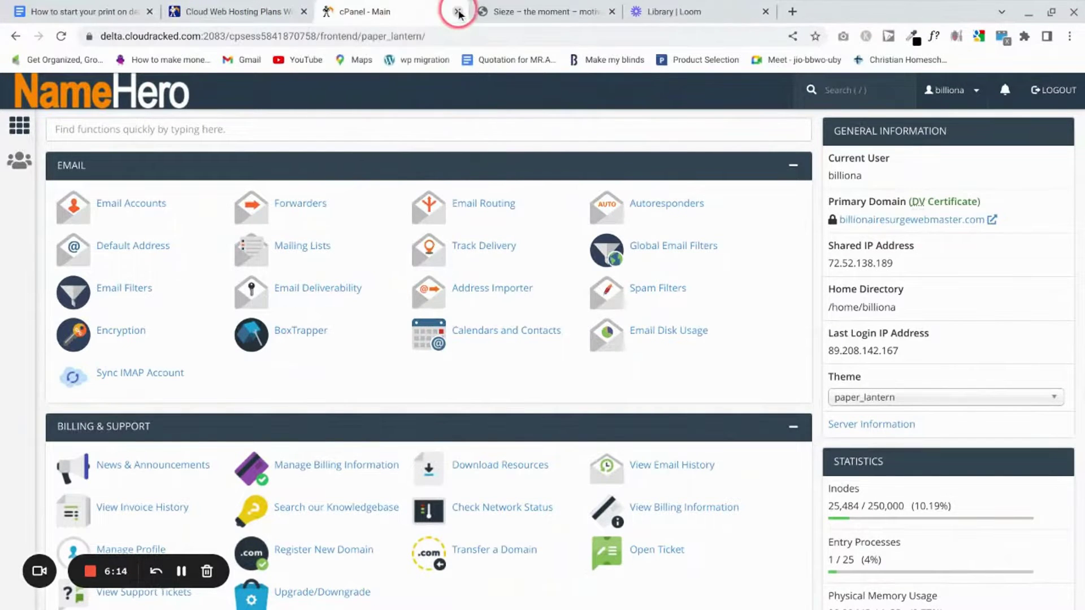
# - Move the t-shirt product tab before cPanel, close Cloud Web Hosting, and show cPanel
pyautogui.click(541, 16)
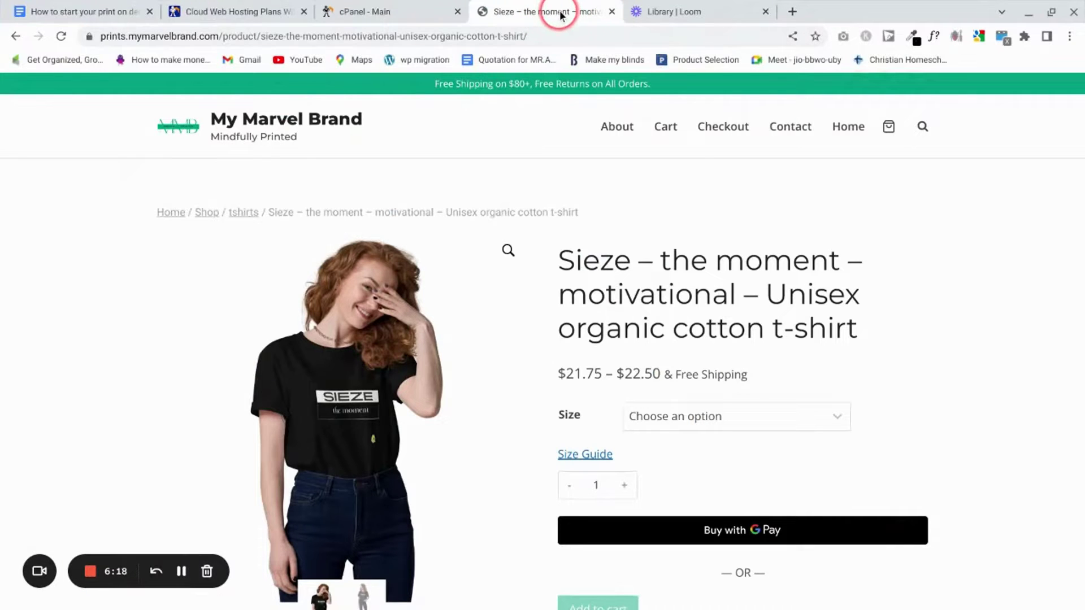
pyautogui.moveTo(560, 15); pyautogui.dragTo(405, 6)
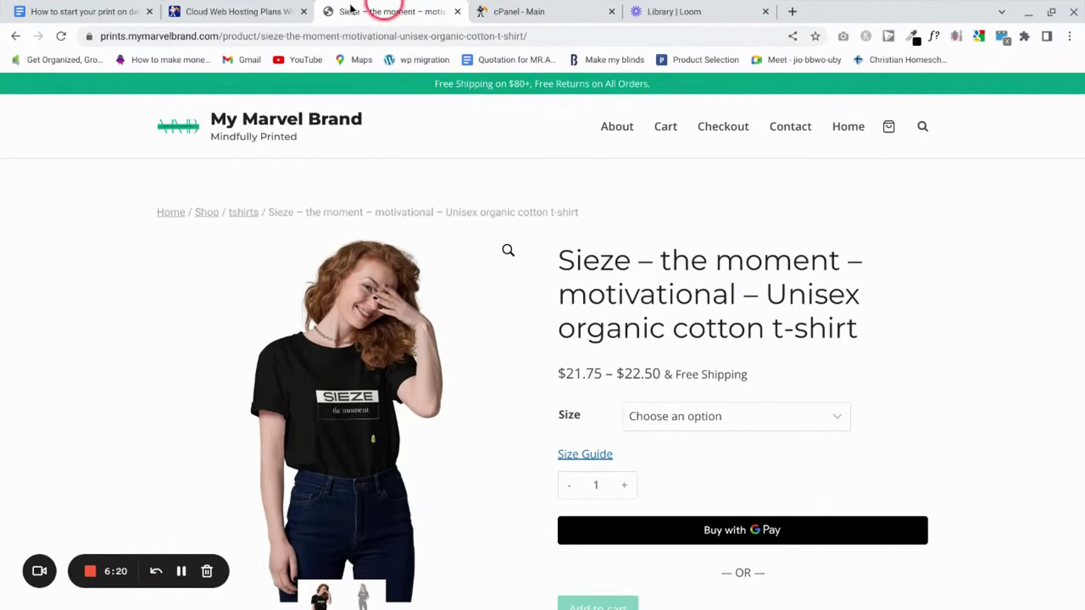
pyautogui.click(281, 9)
pyautogui.click(304, 11)
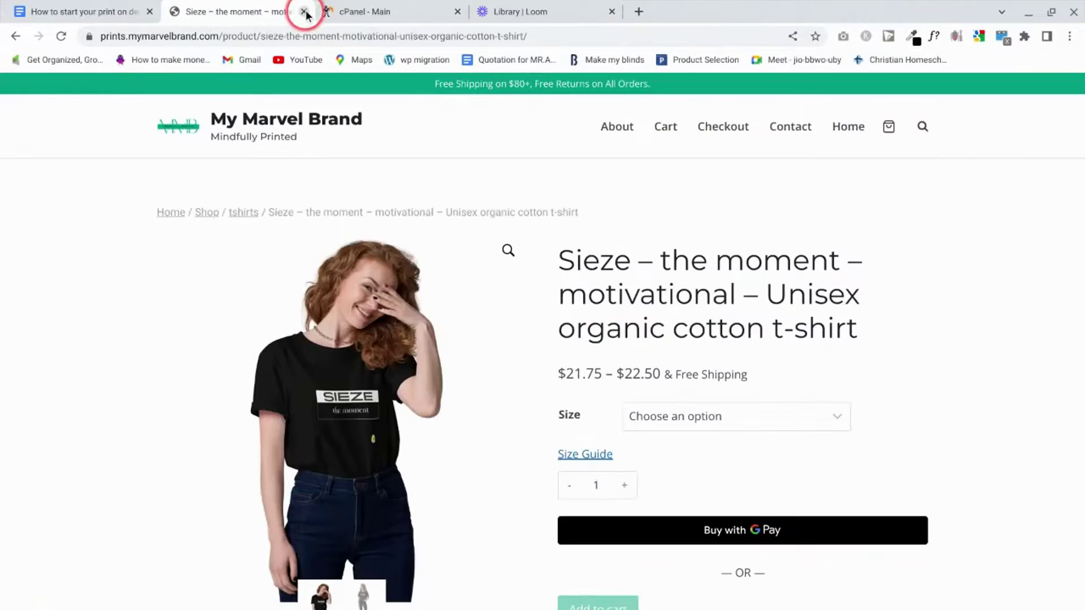
pyautogui.click(399, 13)
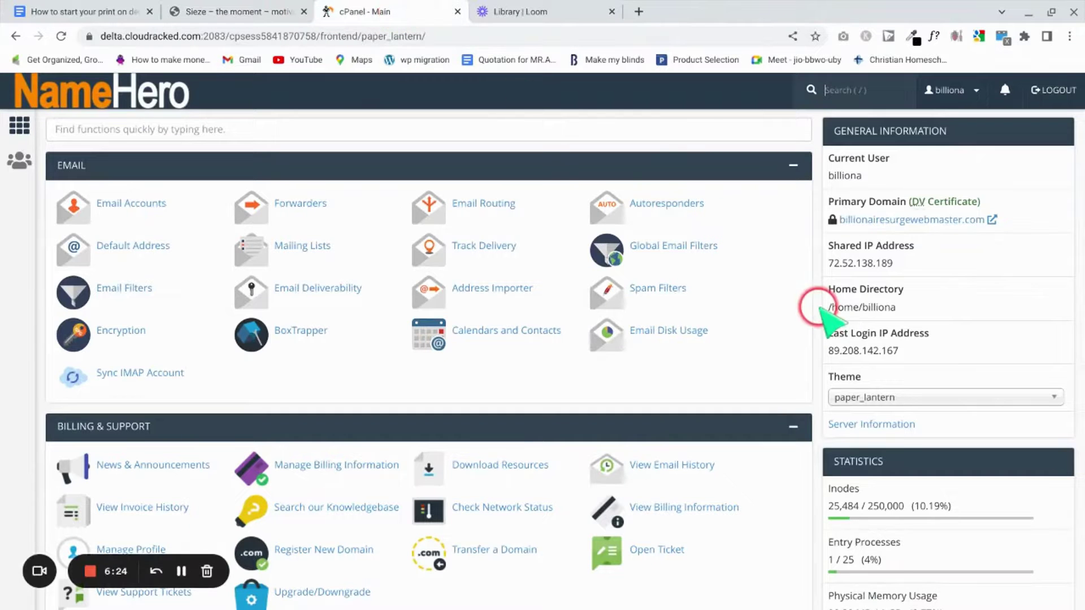
# - Search cPanel for 'app' and start a WordPress install in Softaculous Apps Installer
pyautogui.click(562, 131)
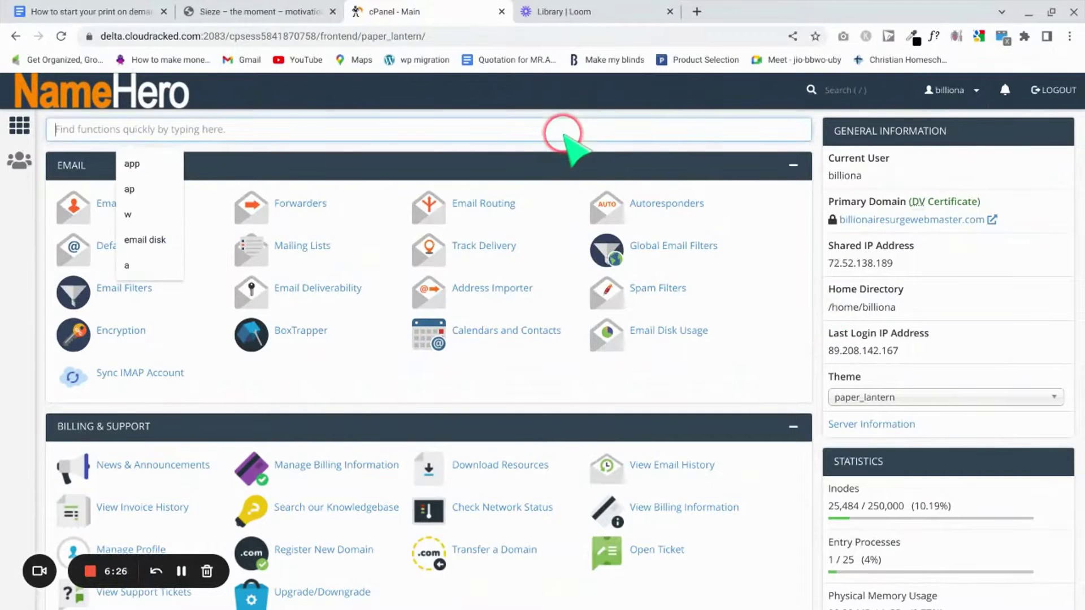
pyautogui.write('app')
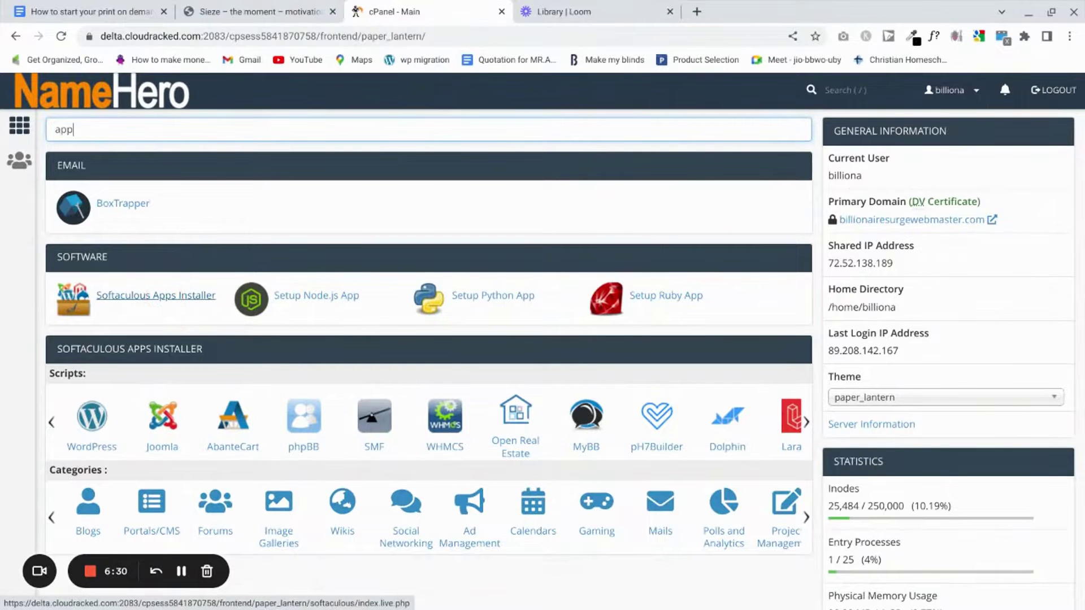
pyautogui.click(167, 301)
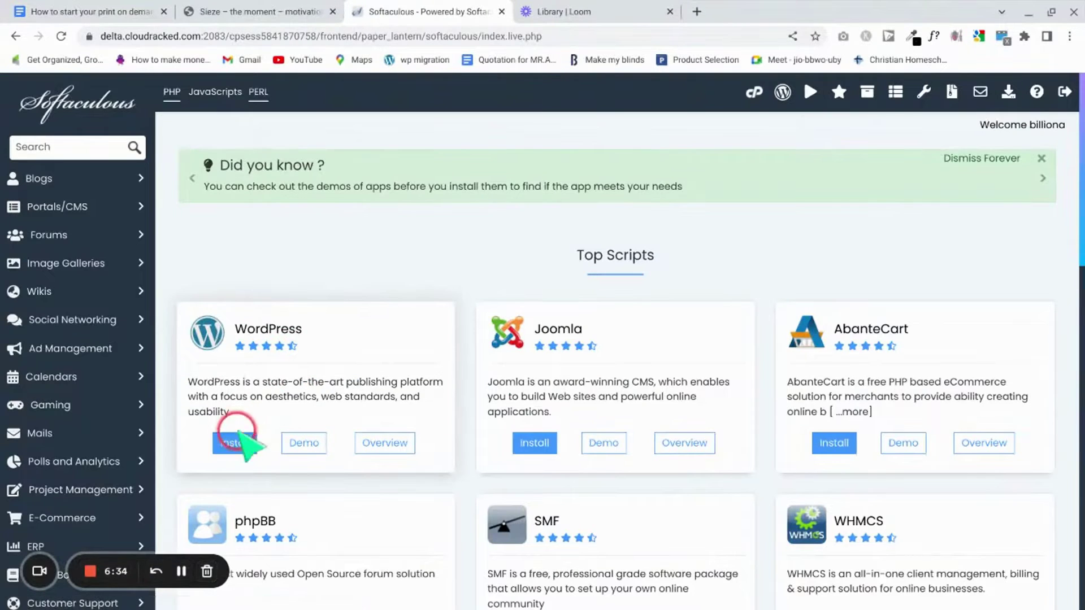
pyautogui.click(237, 443)
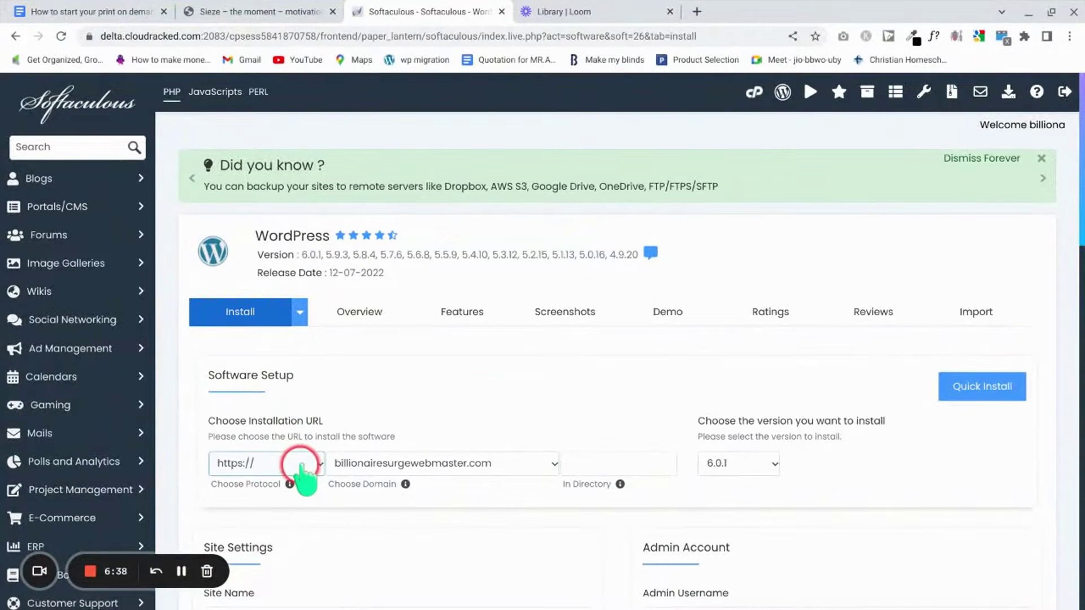
# - Keep billionairesurgewebmaster.com as the WordPress installation domain
pyautogui.click(456, 465)
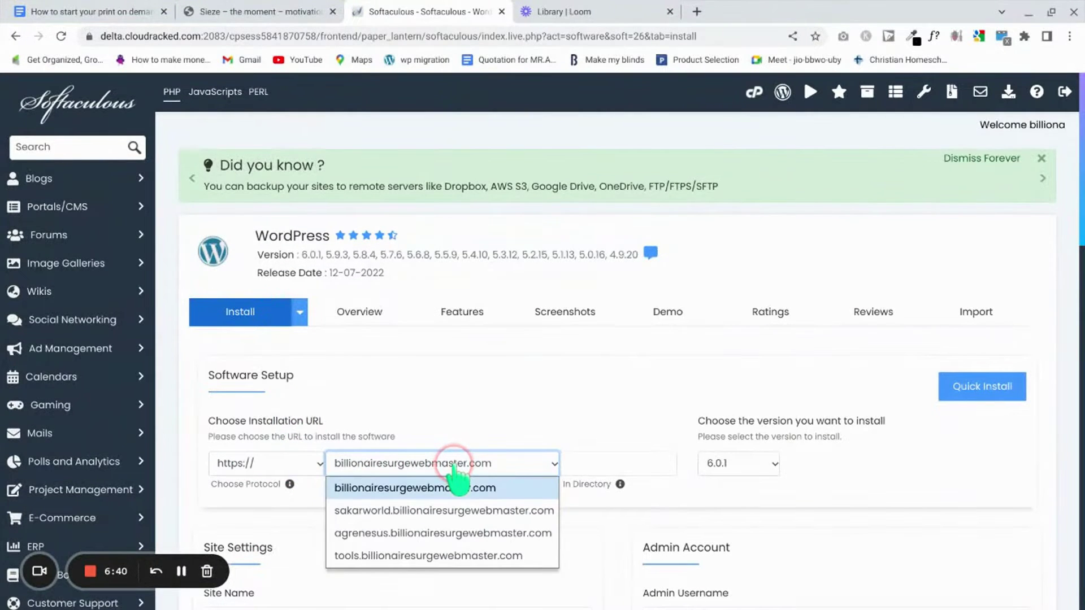
pyautogui.click(454, 469)
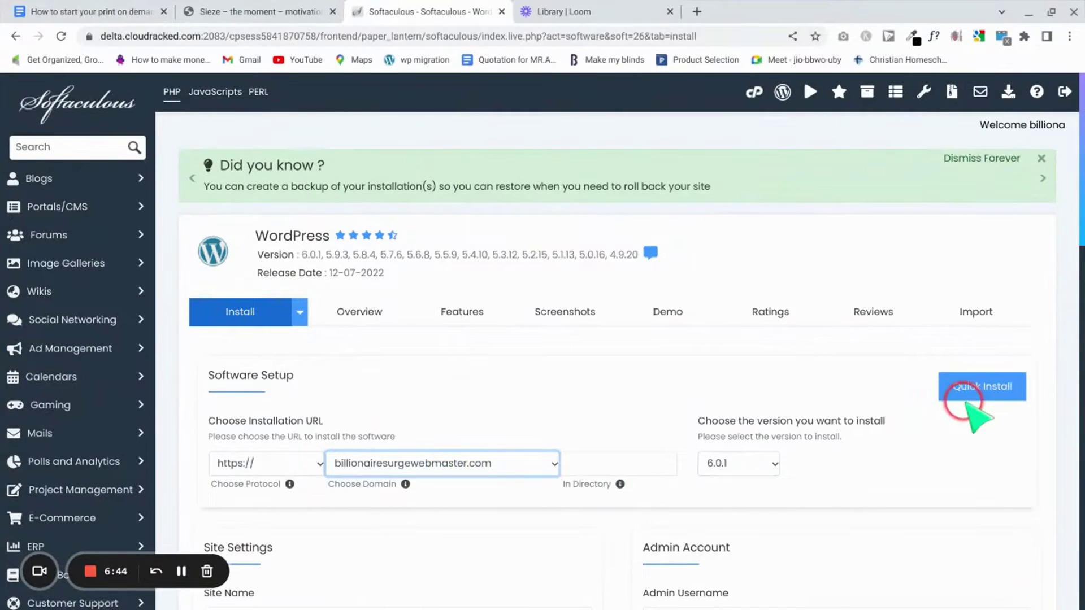
pyautogui.scroll(-3, 969, 413)
pyautogui.scroll(-2, 968, 404)
# - Replace the admin username and set a new admin password rated Strong (85/100)
pyautogui.click(756, 355)
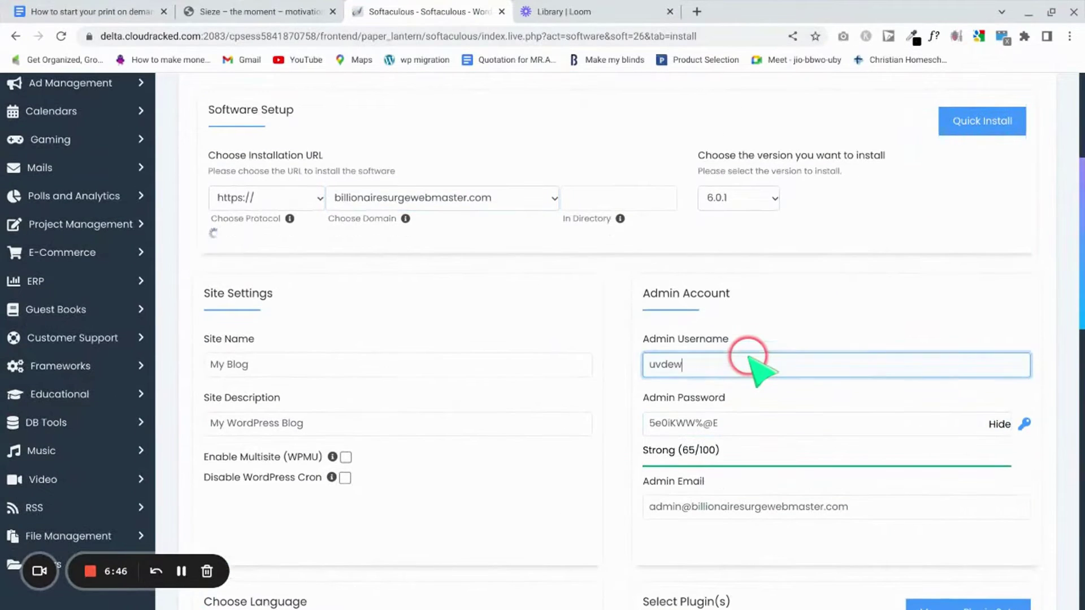
pyautogui.hotkey('ctrl', 'a')
pyautogui.write('N')
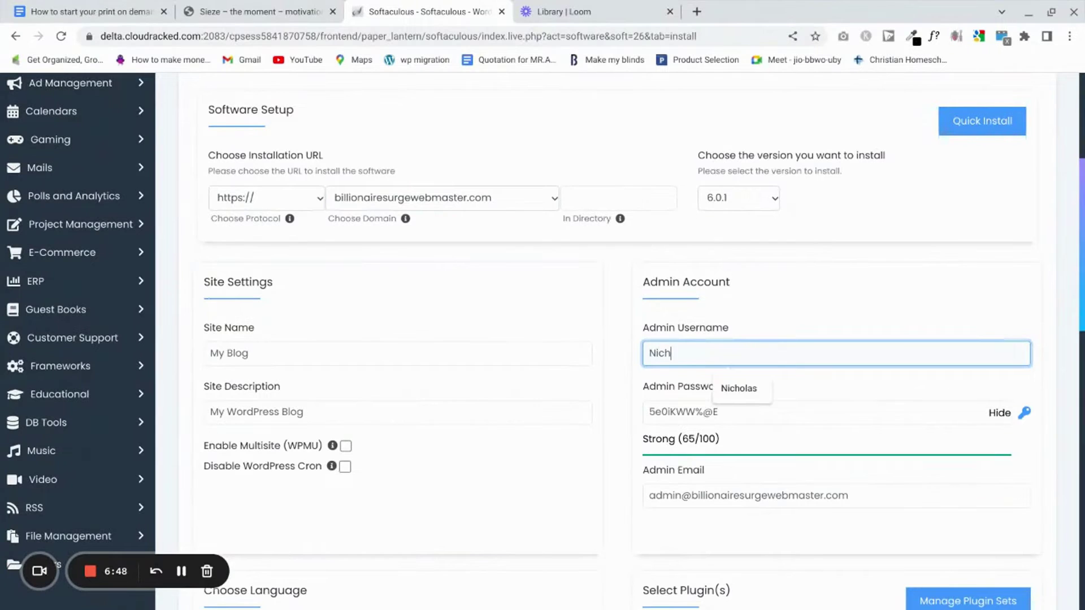
pyautogui.press('Tab')
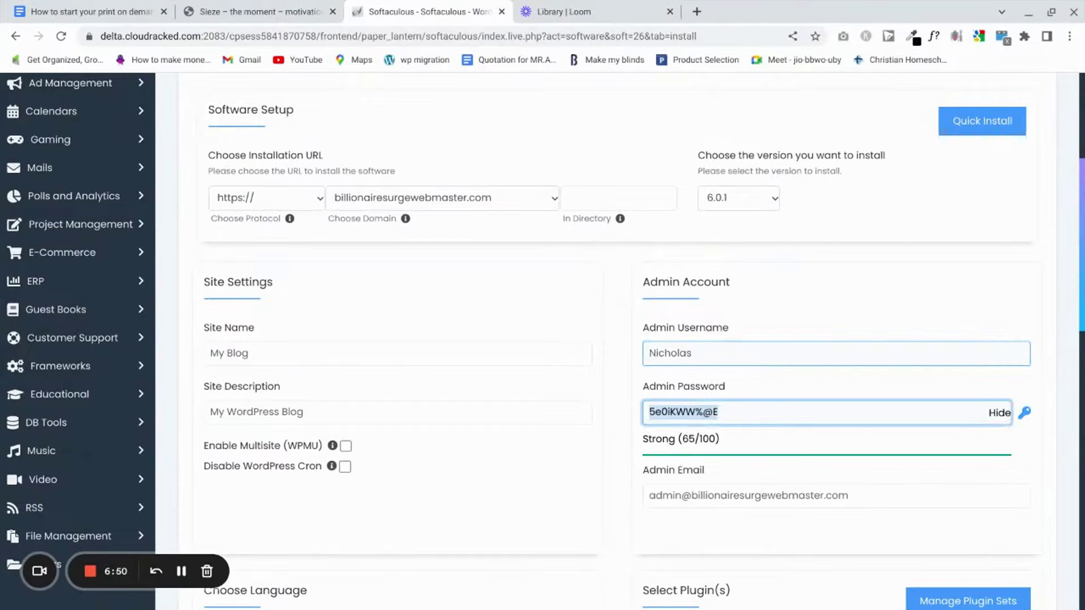
pyautogui.click(999, 413)
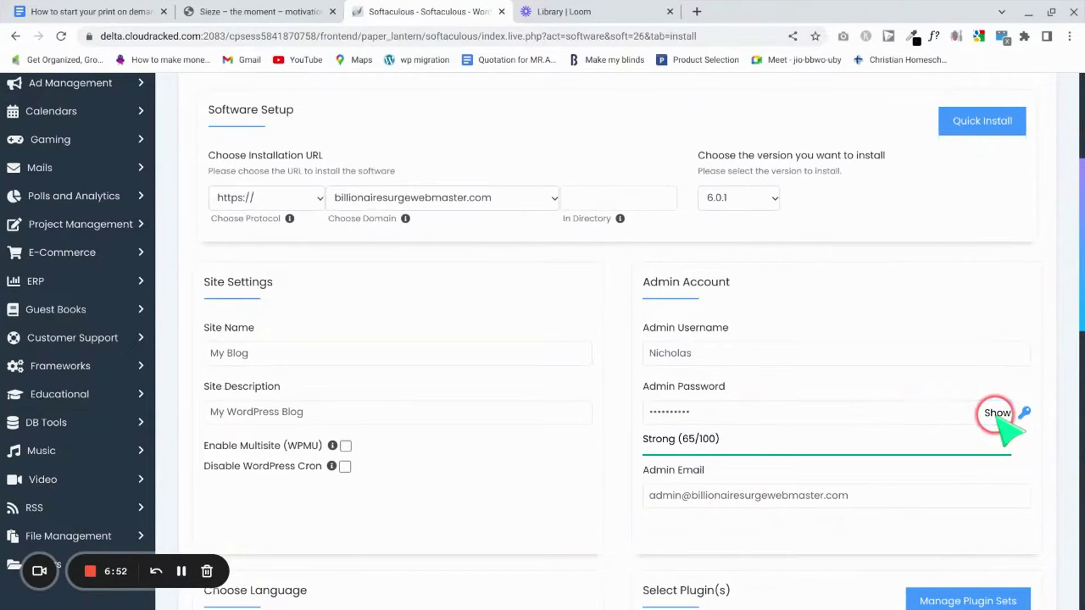
pyautogui.click(873, 416)
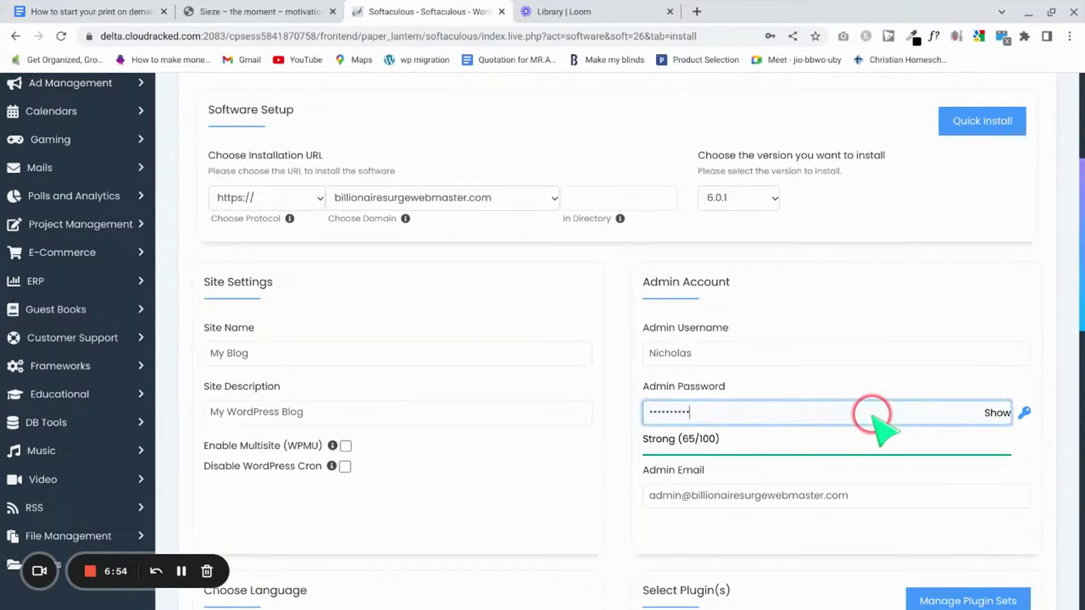
pyautogui.write('12')
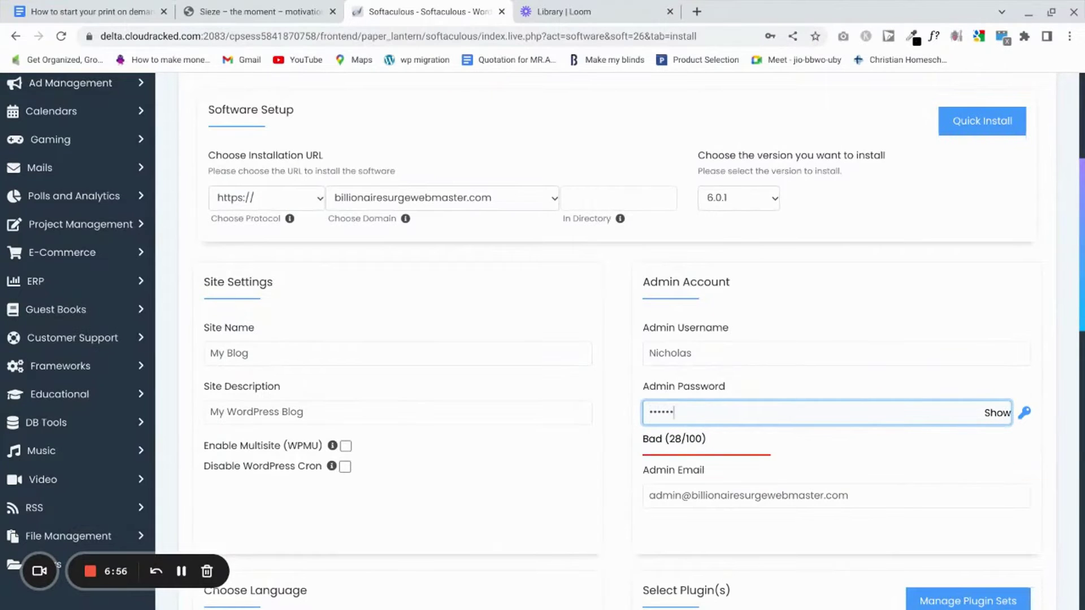
pyautogui.write('12')
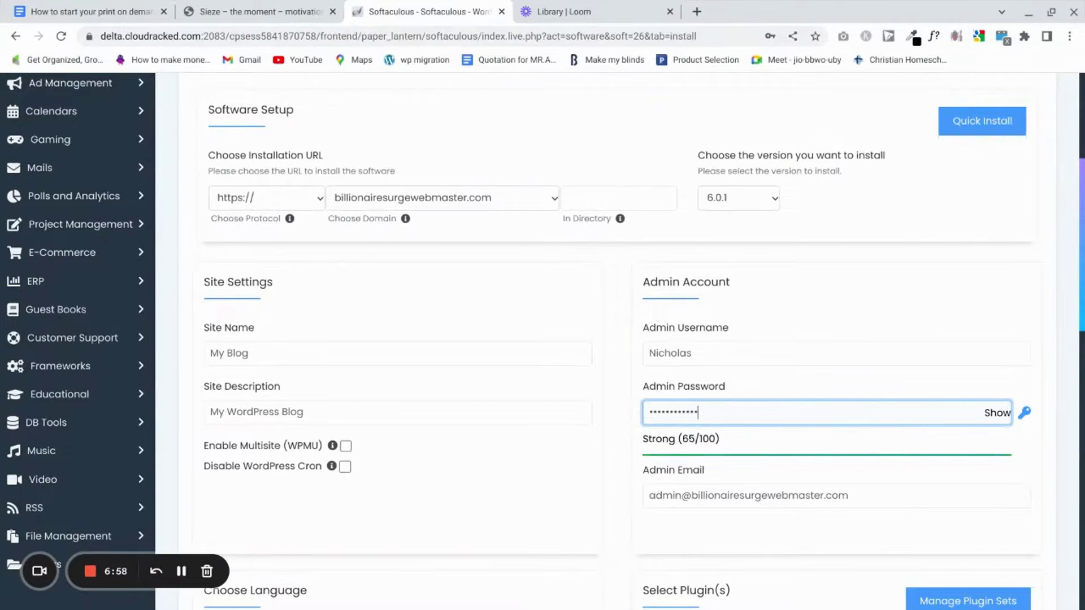
pyautogui.tripleClick(858, 497)
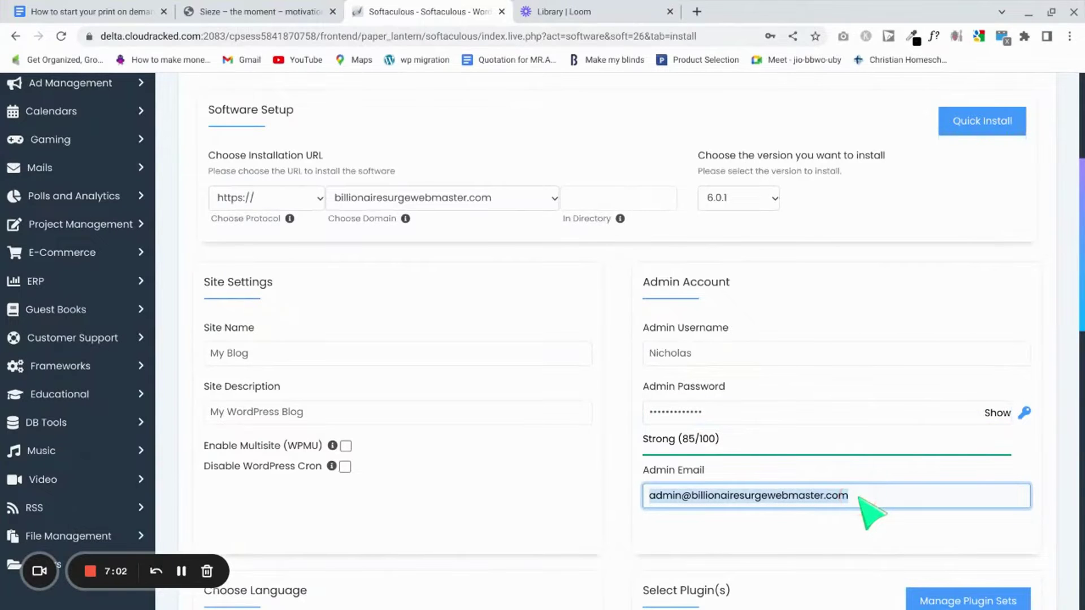
pyautogui.scroll(-6, 873, 513)
pyautogui.scroll(4, 893, 527)
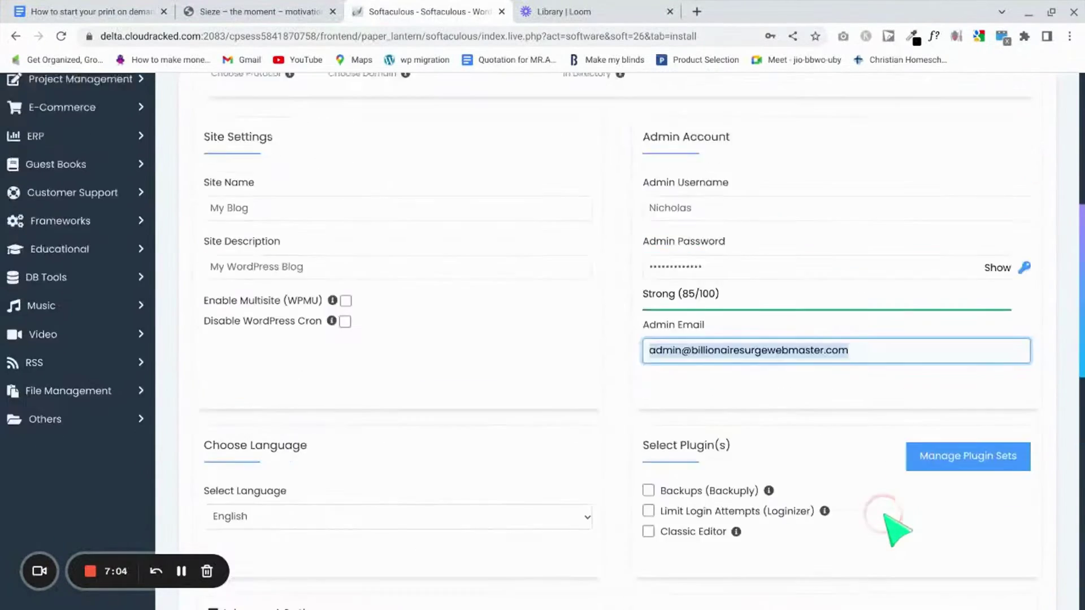
pyautogui.scroll(5, 896, 560)
pyautogui.scroll(-15, 896, 565)
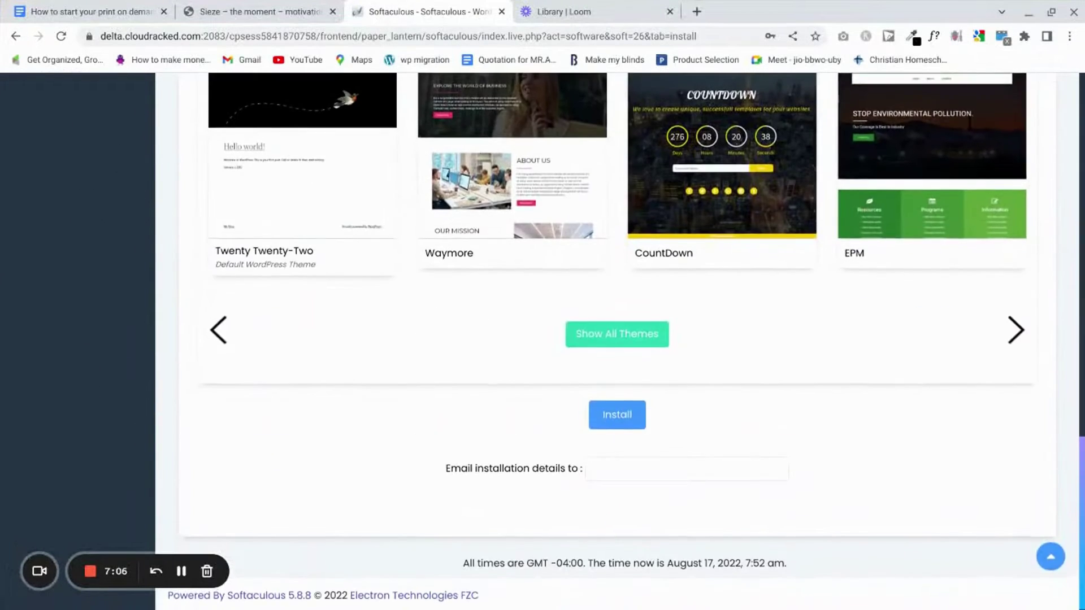
# - Install WordPress, decline saving the password, and open the site's Administrative URL
pyautogui.click(617, 416)
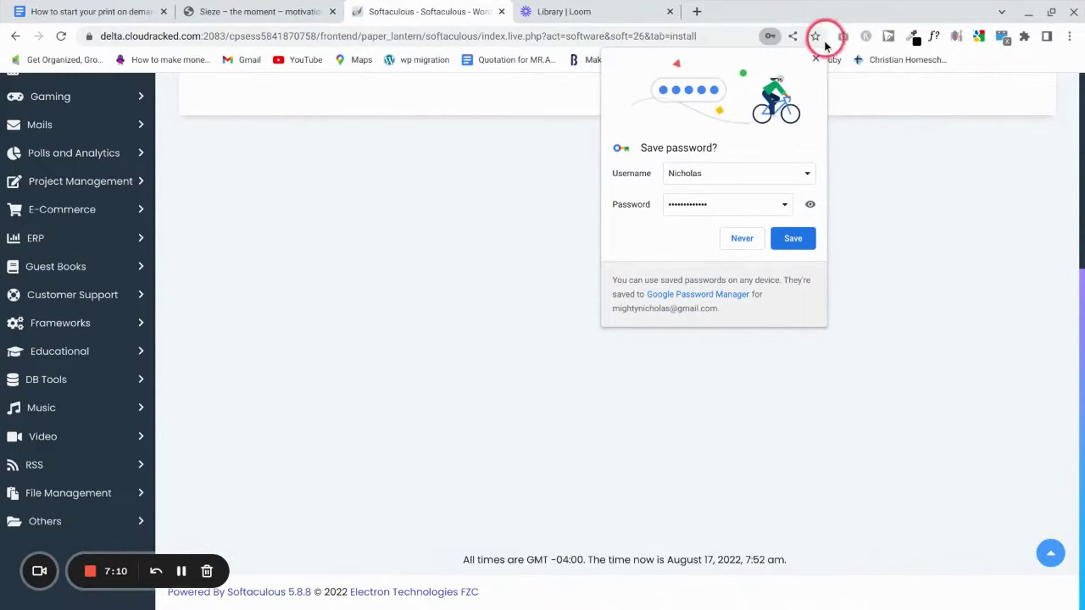
pyautogui.click(815, 58)
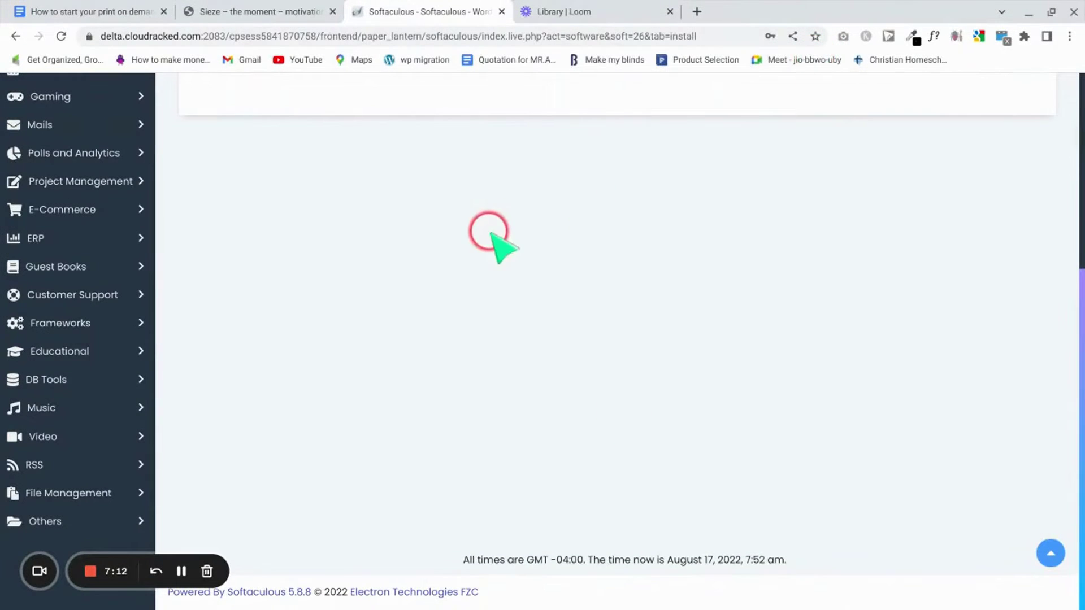
pyautogui.scroll(5, 497, 240)
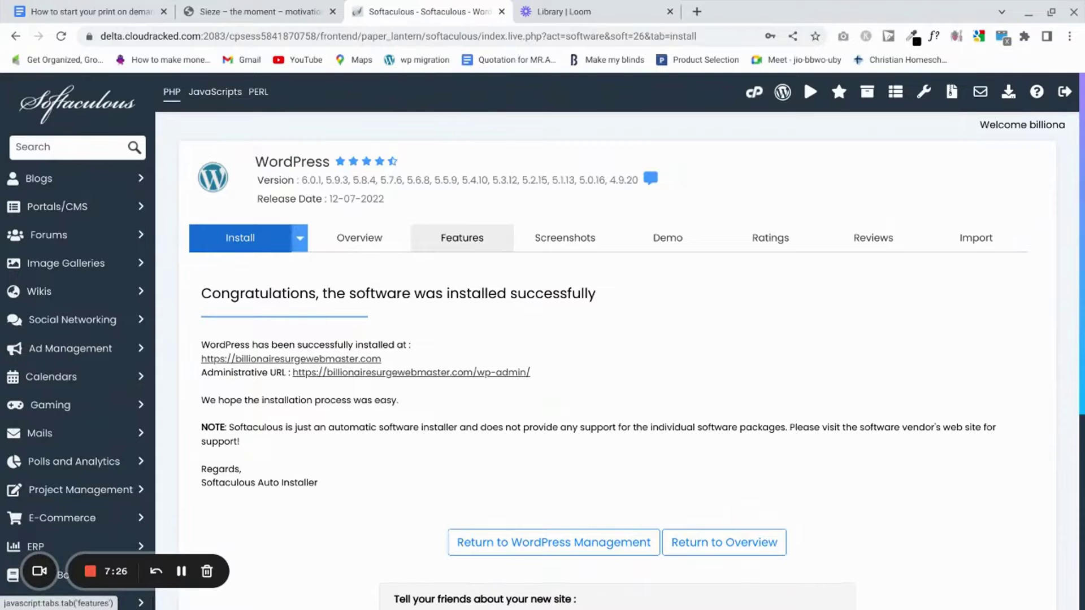
pyautogui.click(418, 373)
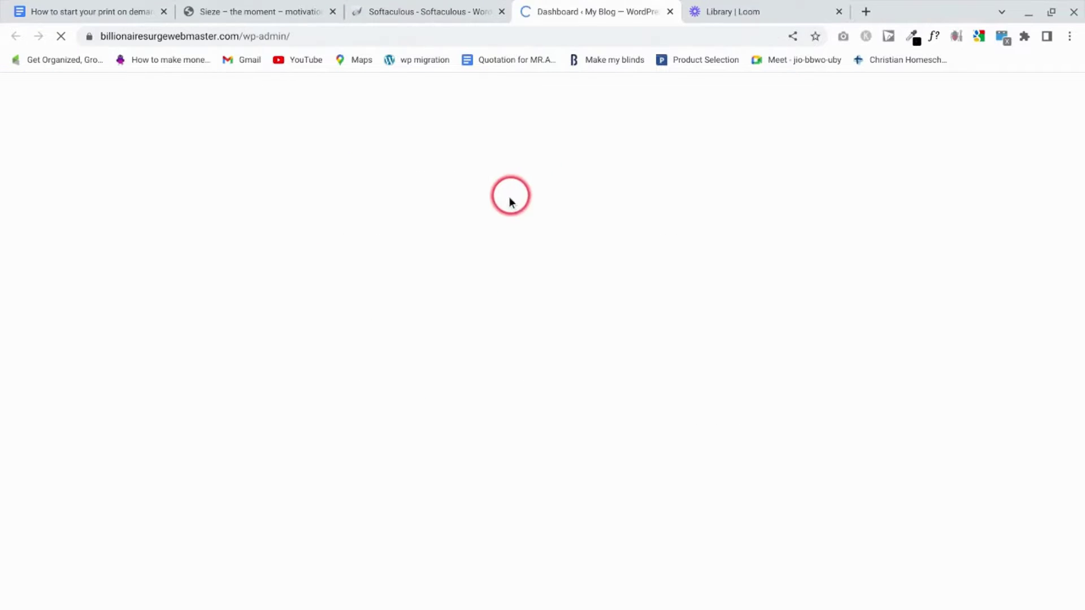
# - Look over the My Blog dashboard with its Welcome to WordPress 6.0.1 panel
pyautogui.scroll(-1, 497, 254)
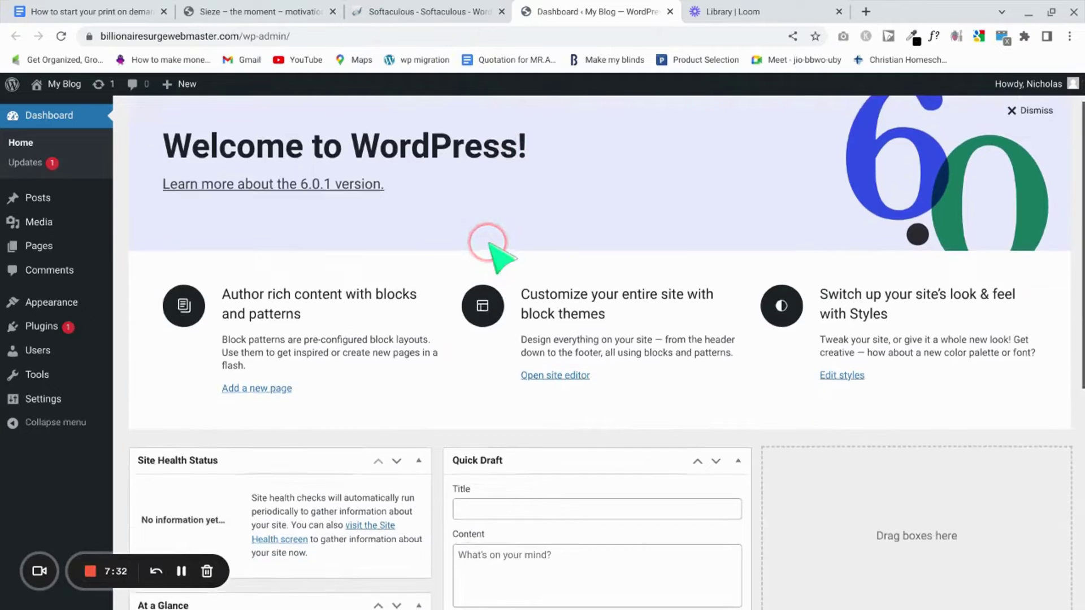
pyautogui.scroll(1, 489, 246)
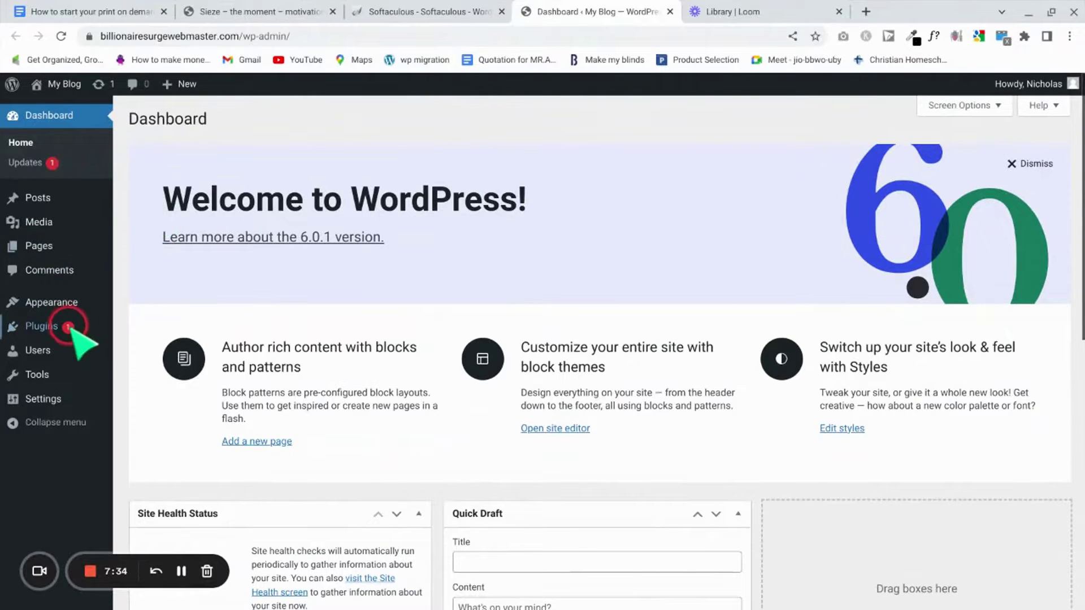
pyautogui.moveTo(61, 316)
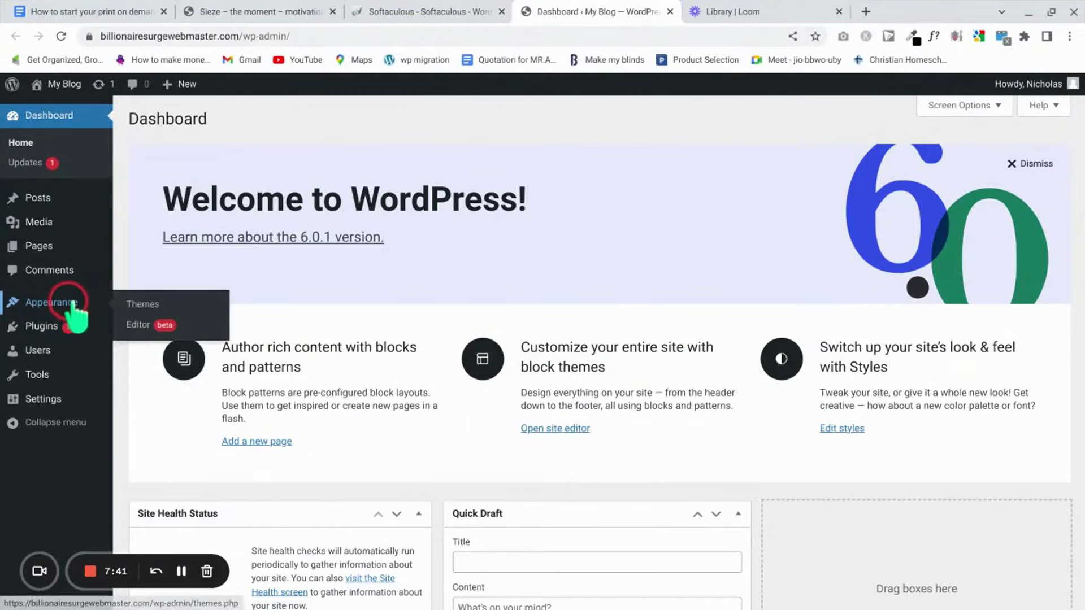
# - Delete the Twenty Twenty theme from Appearance > Themes
pyautogui.click(147, 308)
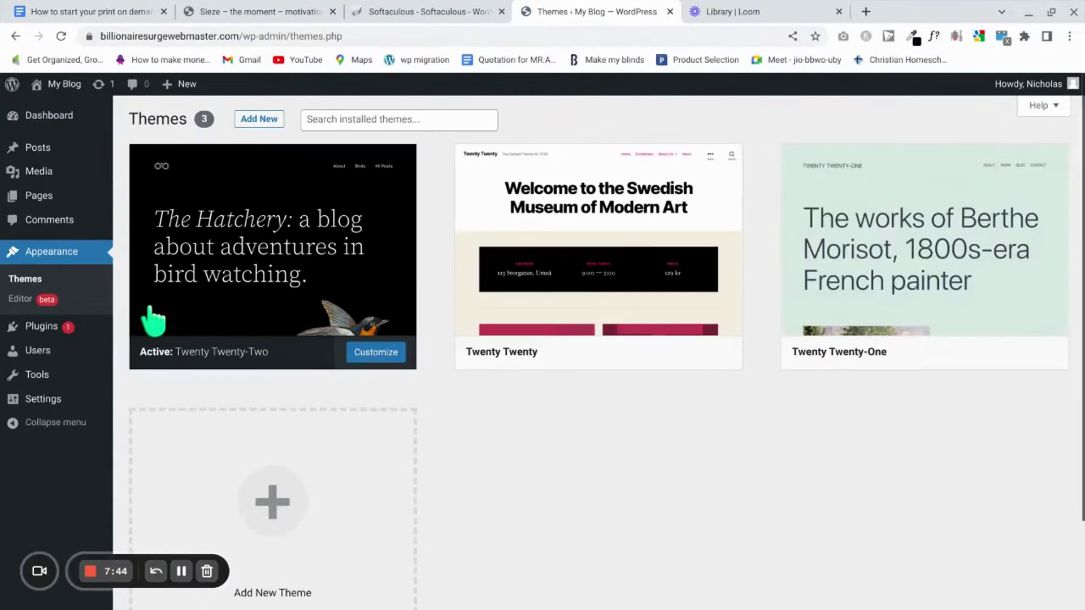
pyautogui.moveTo(496, 301)
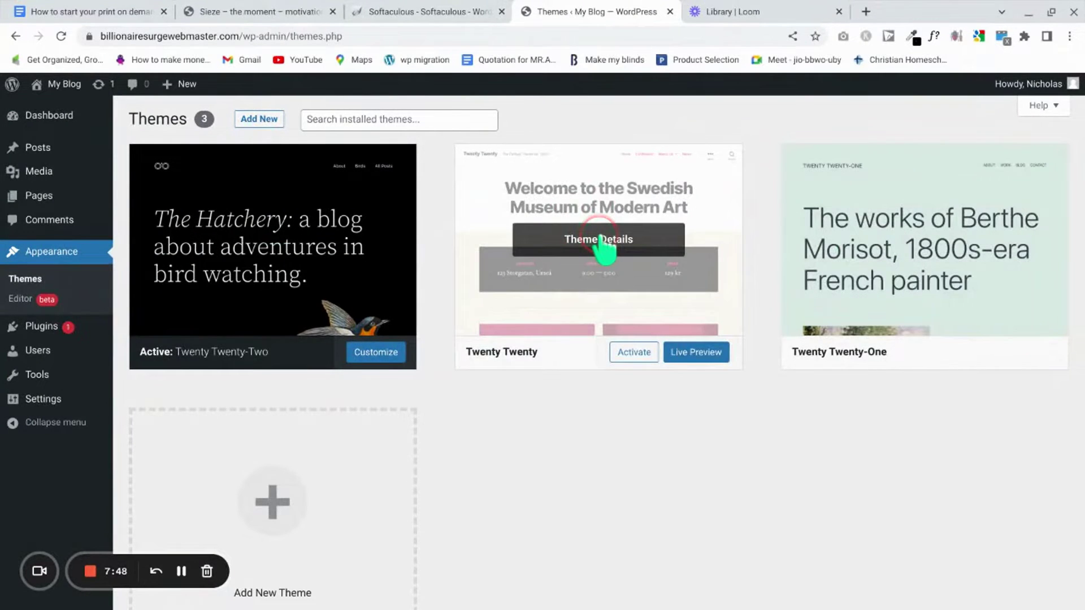
pyautogui.click(603, 242)
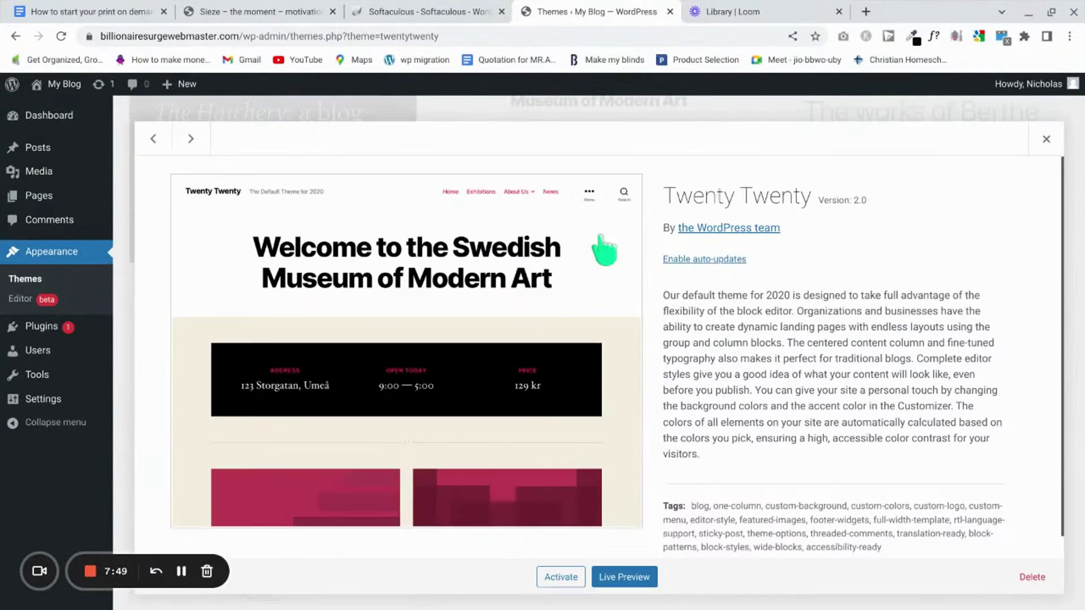
pyautogui.click(1033, 579)
pyautogui.click(663, 145)
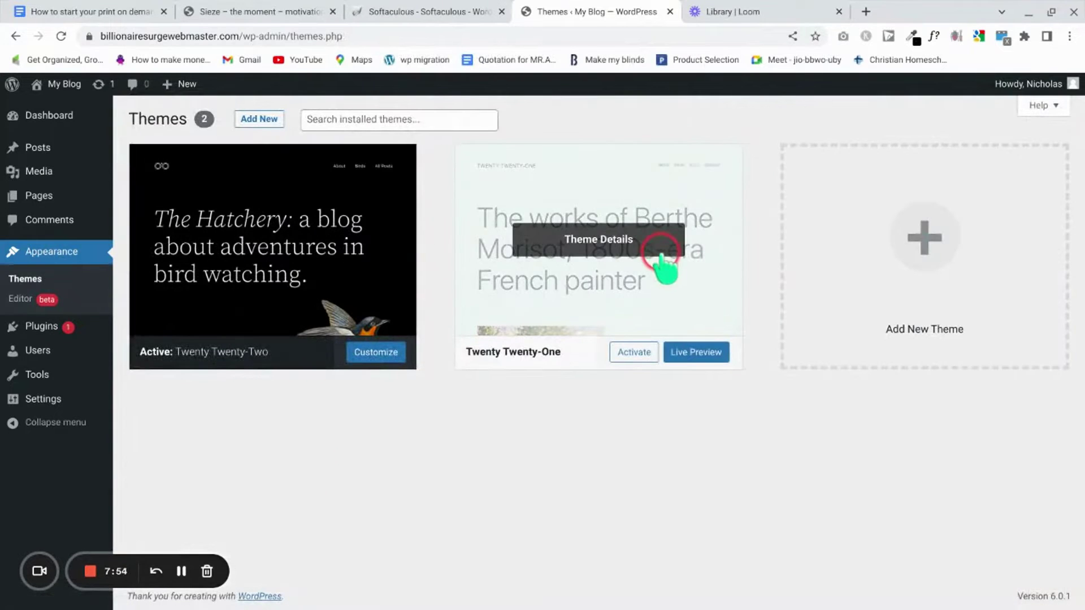
# - Delete the Twenty Twenty-One theme, leaving only Twenty Twenty-Two active
pyautogui.click(631, 248)
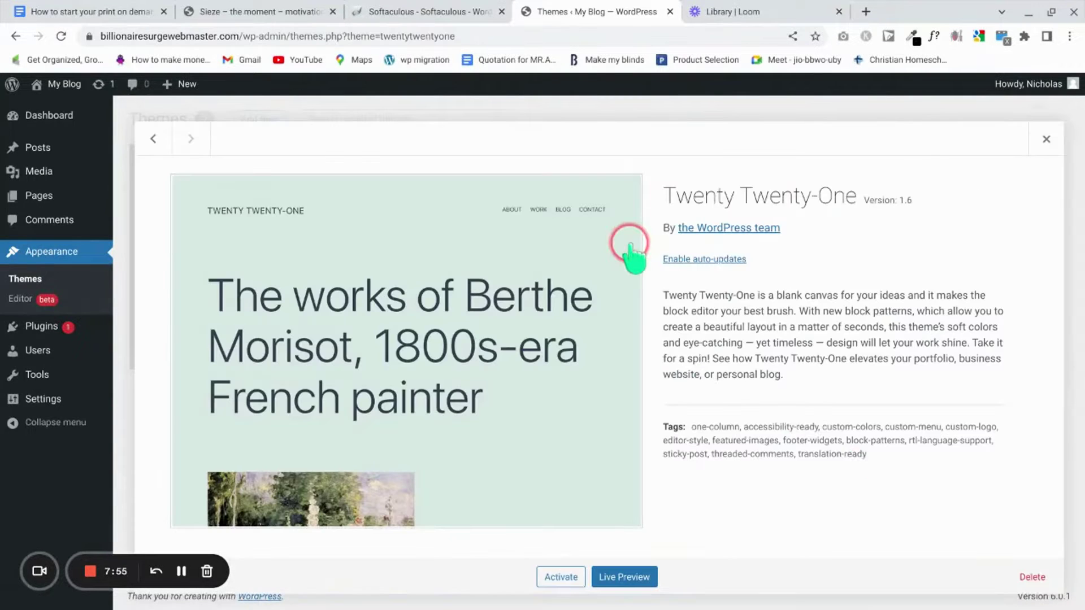
pyautogui.click(1033, 580)
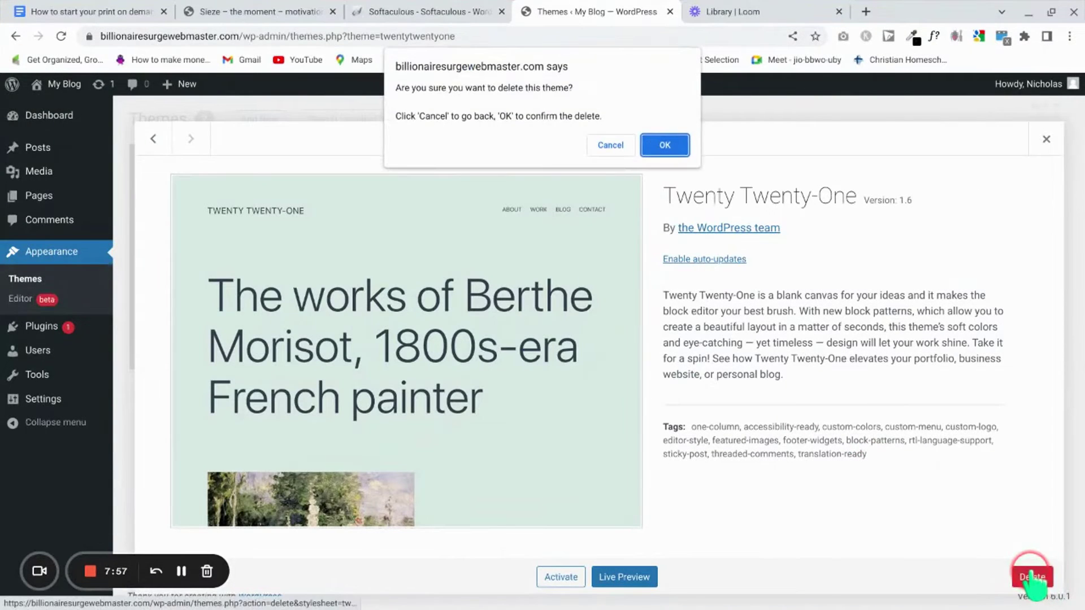
pyautogui.click(667, 146)
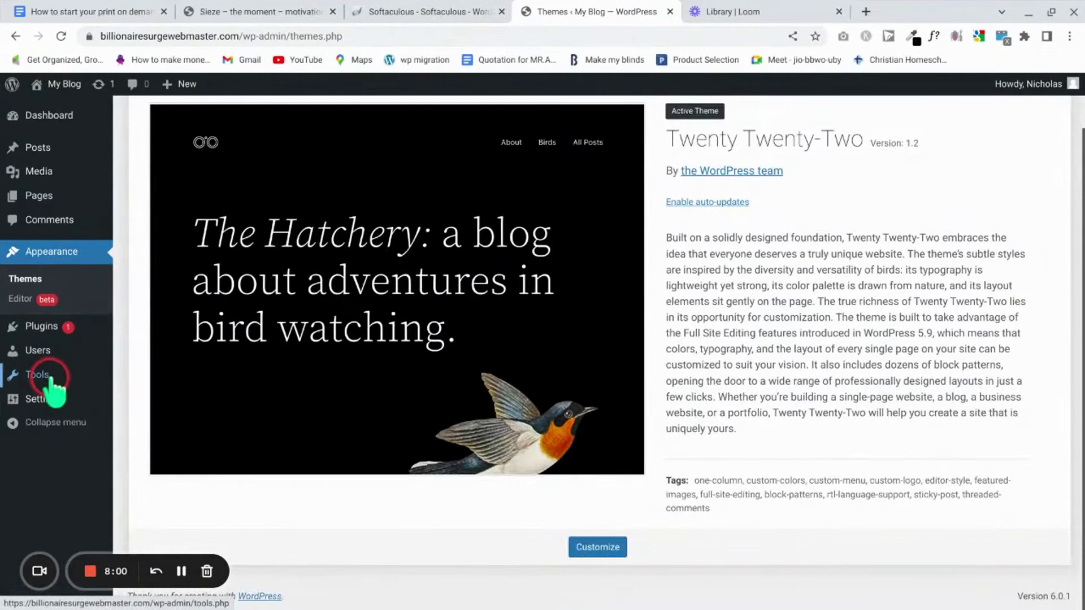
pyautogui.moveTo(51, 378)
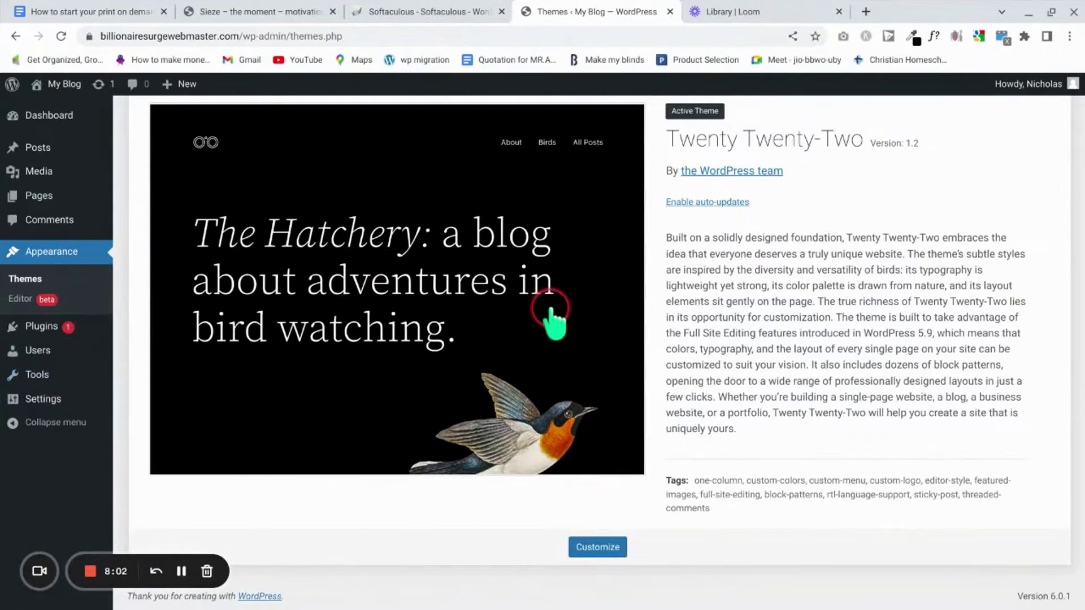
pyautogui.scroll(1, 553, 316)
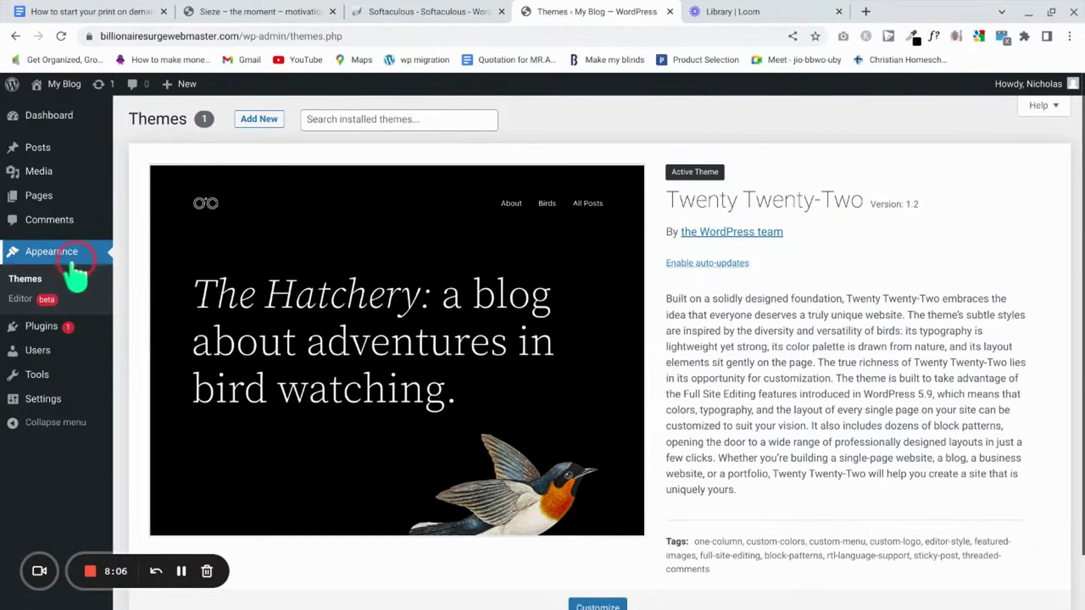
# - Search the theme directory for 'kad', then install and activate the Kadence theme
pyautogui.click(249, 123)
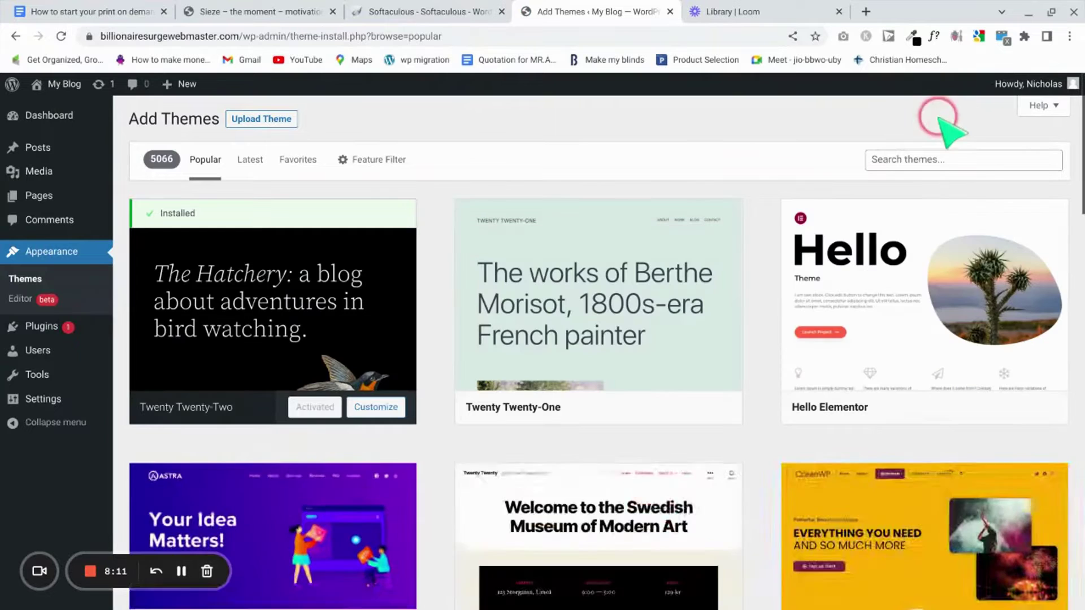
pyautogui.click(940, 158)
pyautogui.write('k')
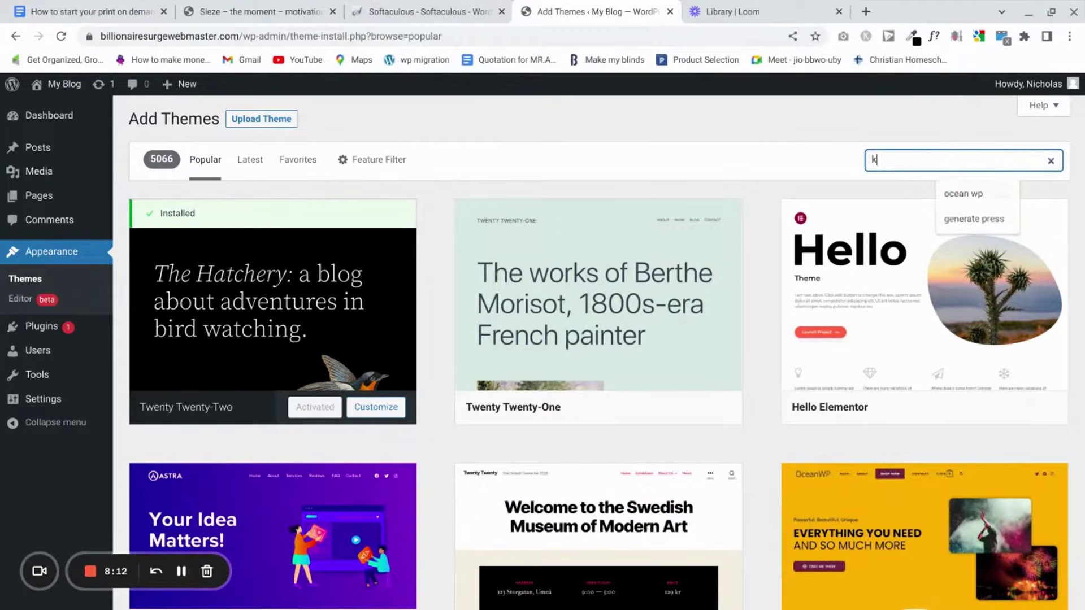
pyautogui.write('adence')
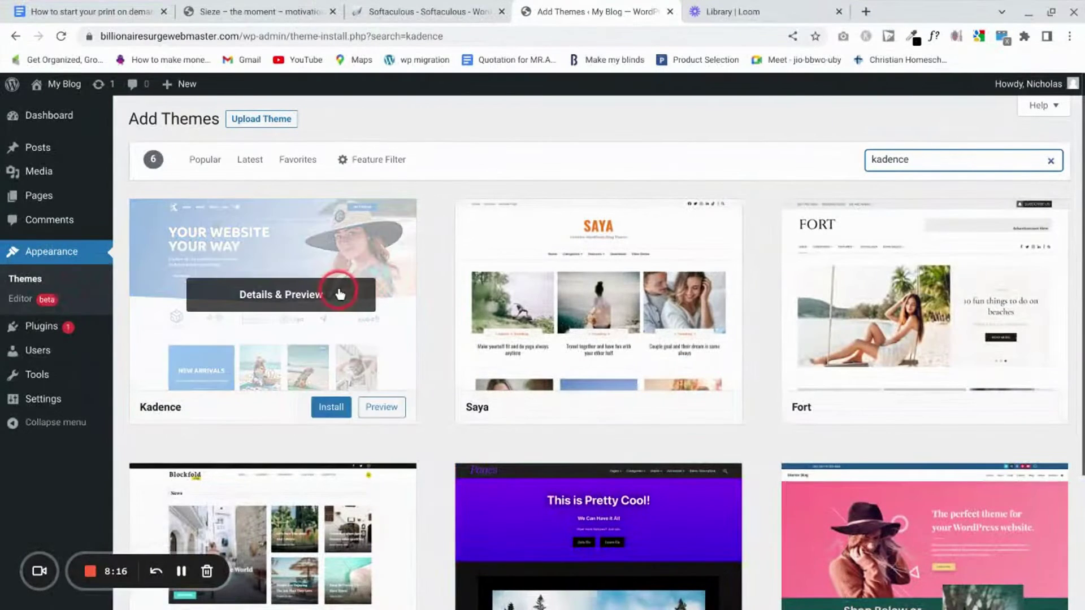
pyautogui.click(329, 407)
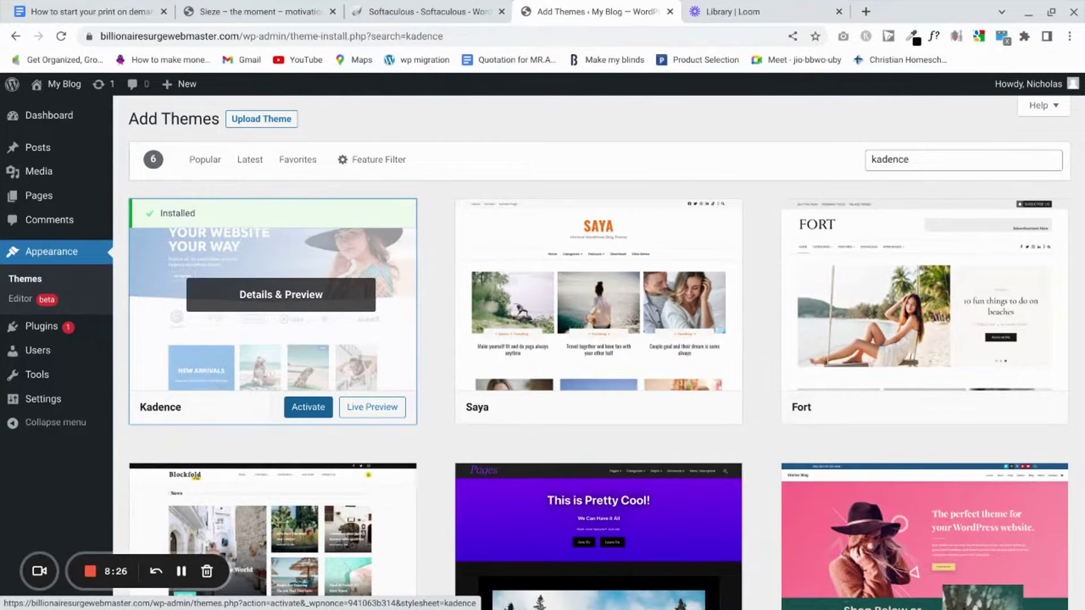
pyautogui.click(308, 407)
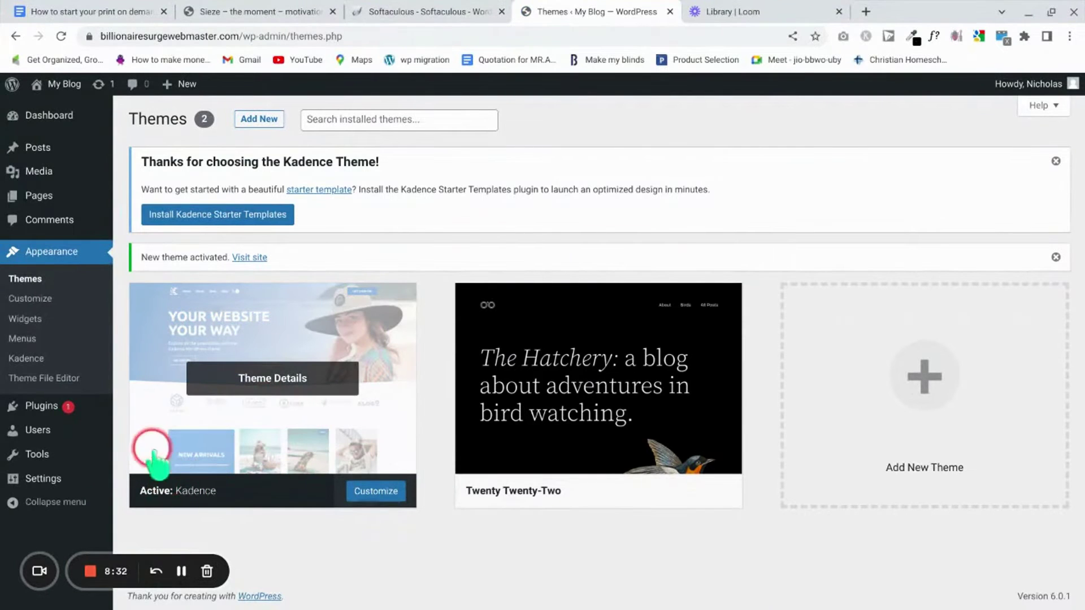
pyautogui.moveTo(3, 175)
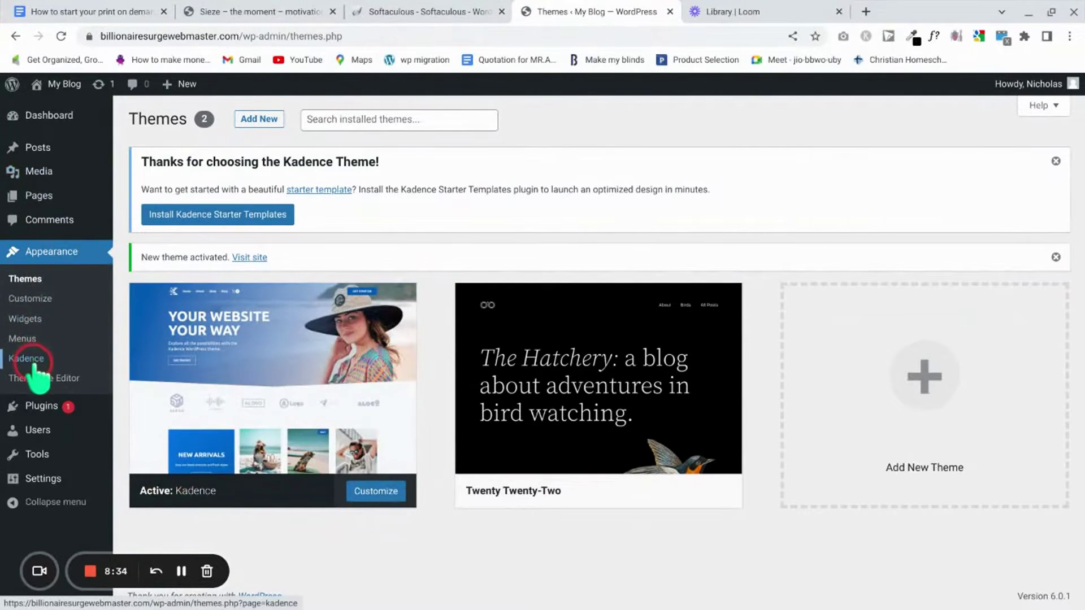
pyautogui.moveTo(41, 406)
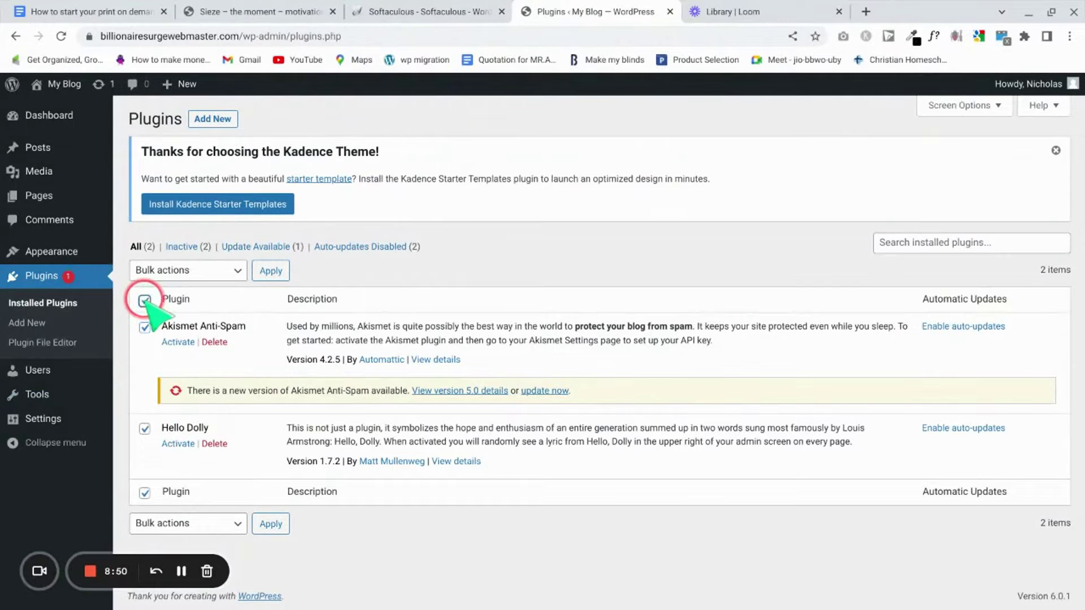
# - Bulk-delete the selected Akismet Anti-Spam and Hello Dolly plugins and confirm the deletion
pyautogui.click(189, 274)
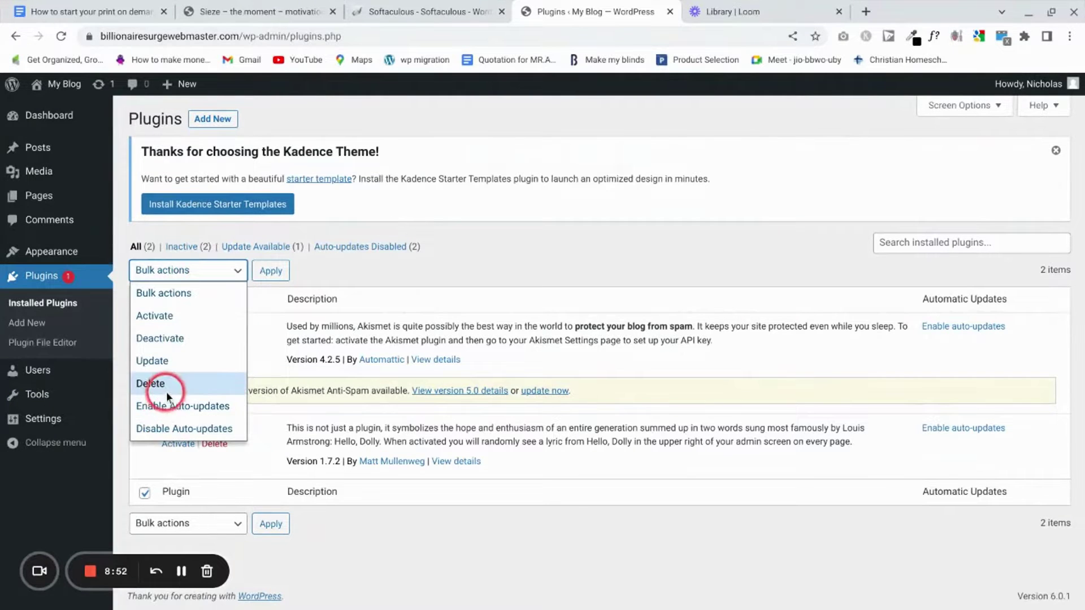
pyautogui.click(166, 392)
pyautogui.click(272, 271)
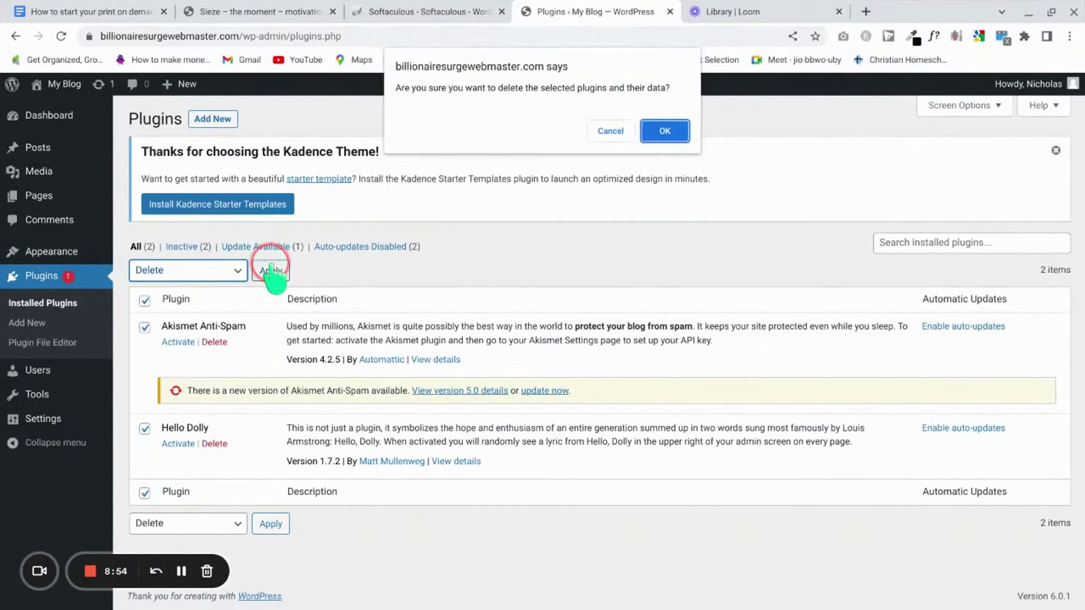
pyautogui.click(676, 131)
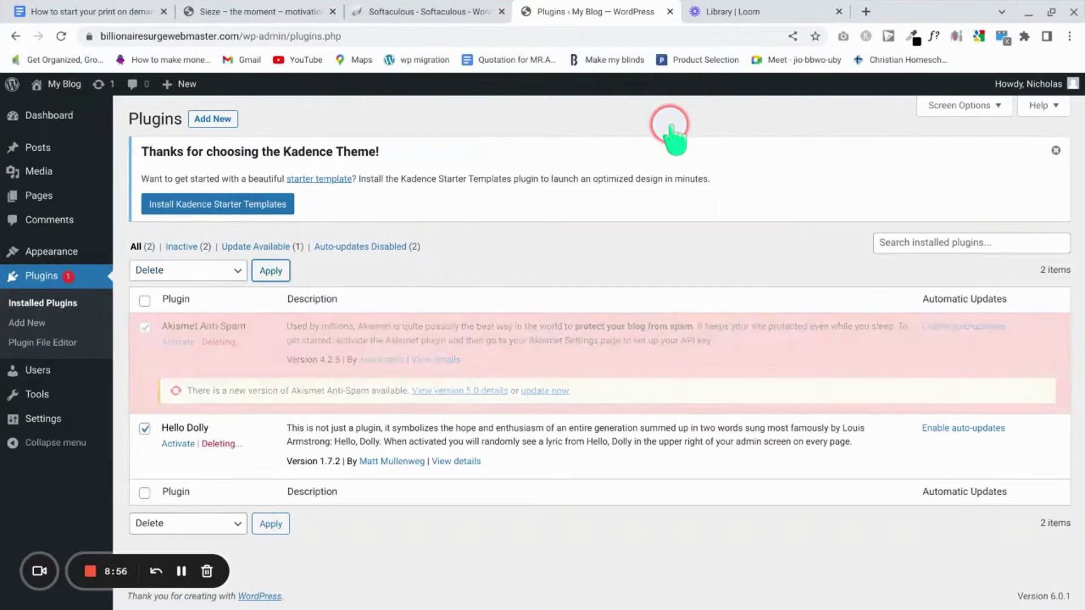
pyautogui.click(214, 119)
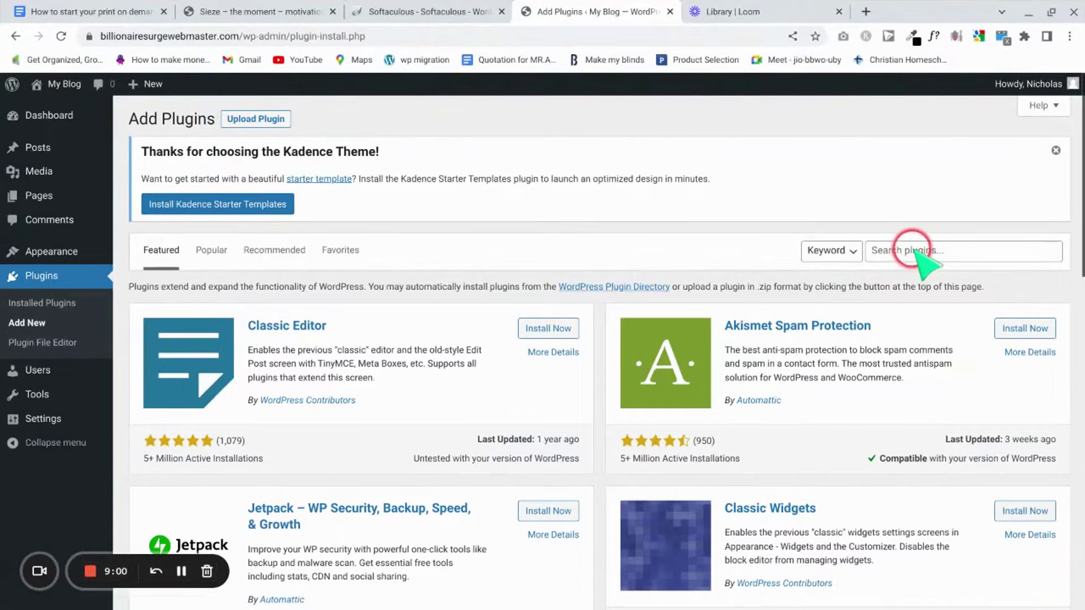
# - Enter 'Wo' in the Add Plugins search field to look up WooCommerce
pyautogui.click(914, 250)
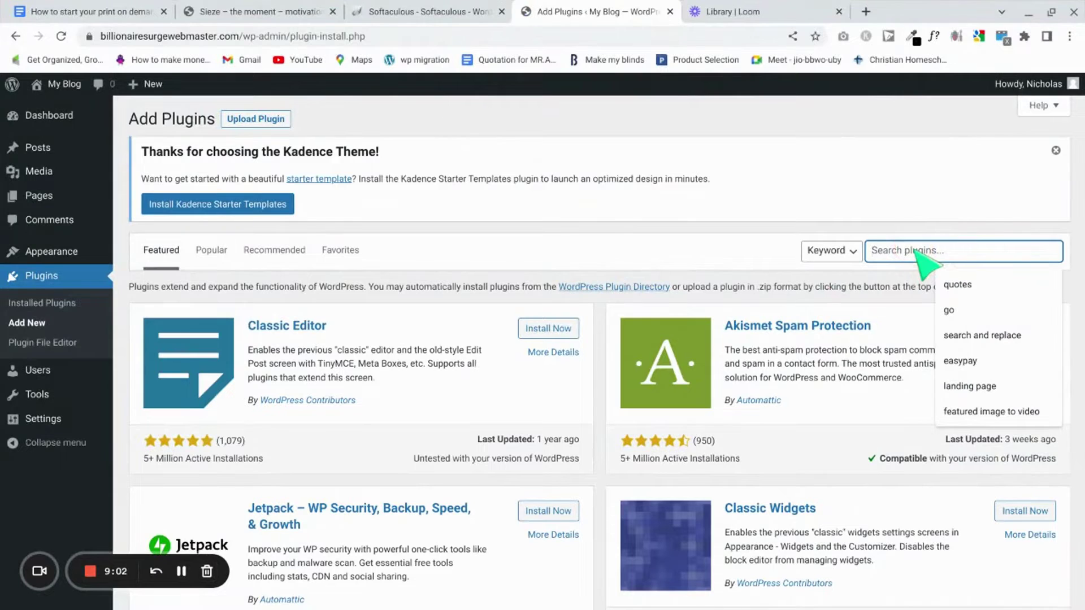
pyautogui.write('Wo')
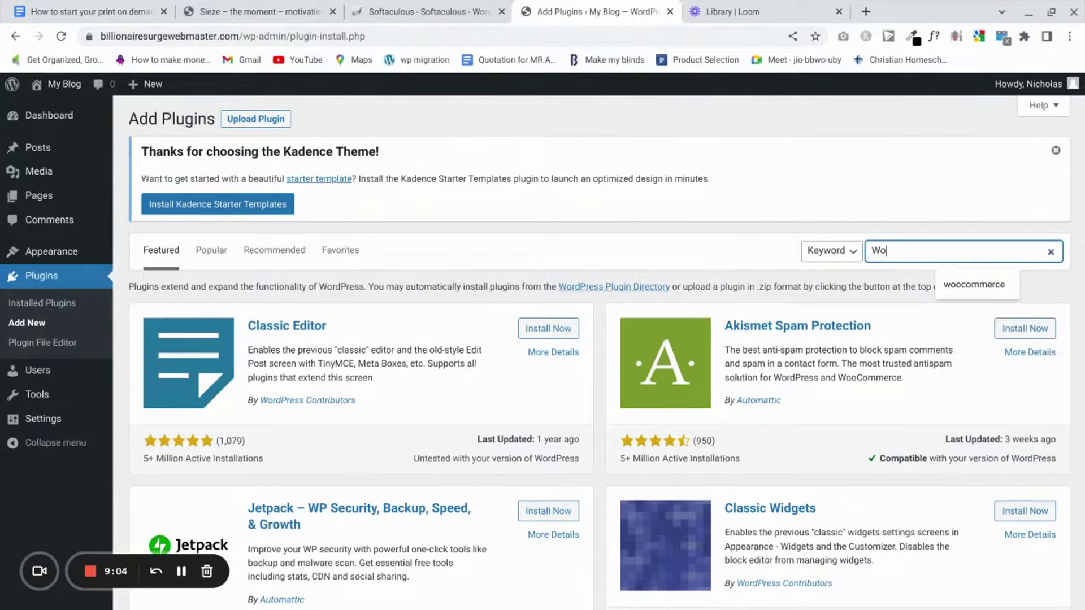